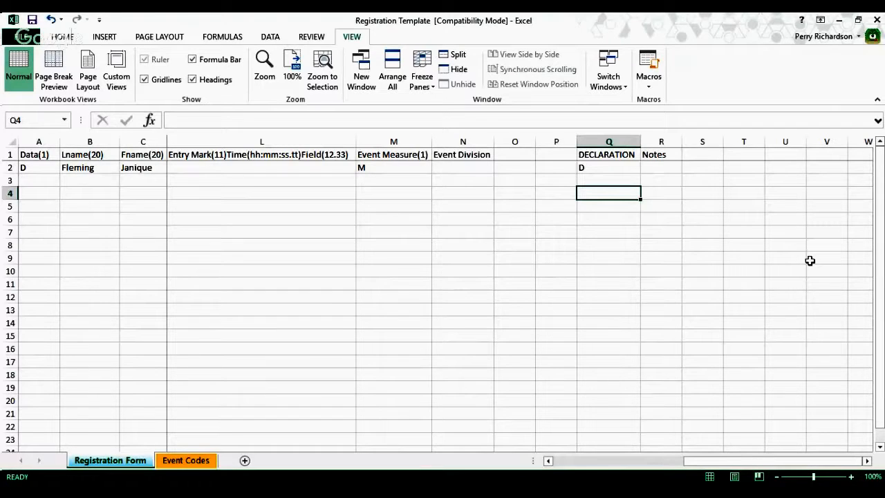
# Step: Examine all the Registration Form's column headings and its sample row, then the event abbreviations listed on the Event Codes sheet
pyautogui.moveTo(878, 245); pyautogui.dragTo(878, 191)
pyautogui.moveTo(689, 454); pyautogui.dragTo(343, 477)
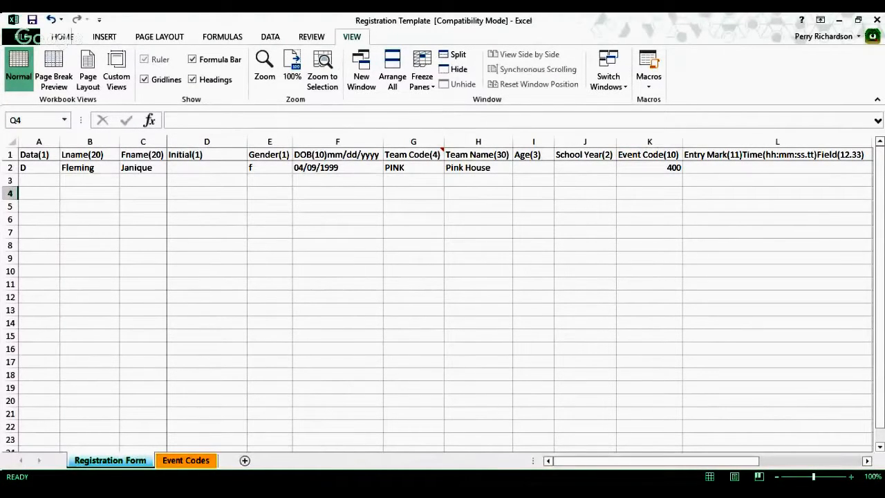
pyautogui.click(867, 460)
pyautogui.click(868, 461)
pyautogui.click(867, 461)
pyautogui.click(868, 461)
pyautogui.click(868, 461)
pyautogui.click(867, 461)
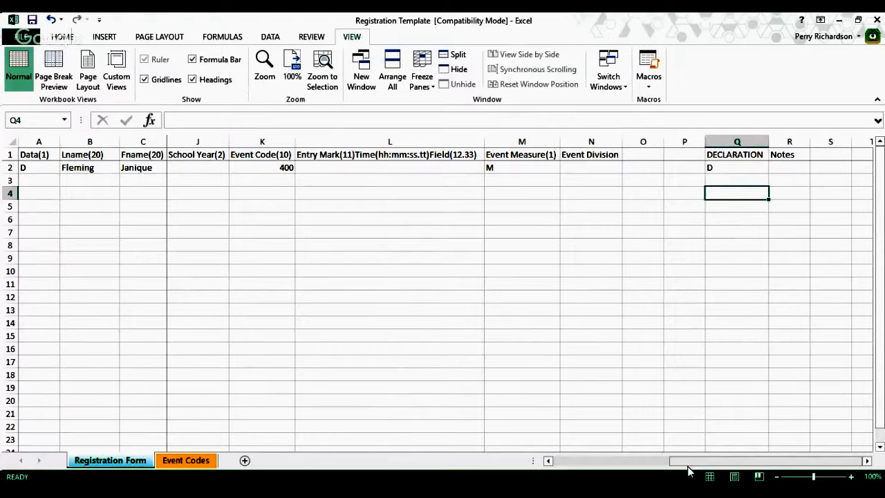
pyautogui.moveTo(689, 470); pyautogui.dragTo(564, 467)
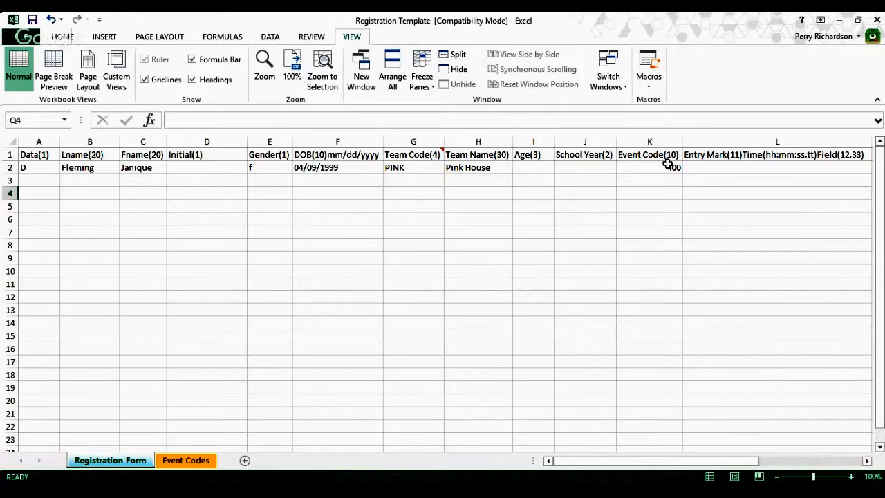
pyautogui.click(181, 461)
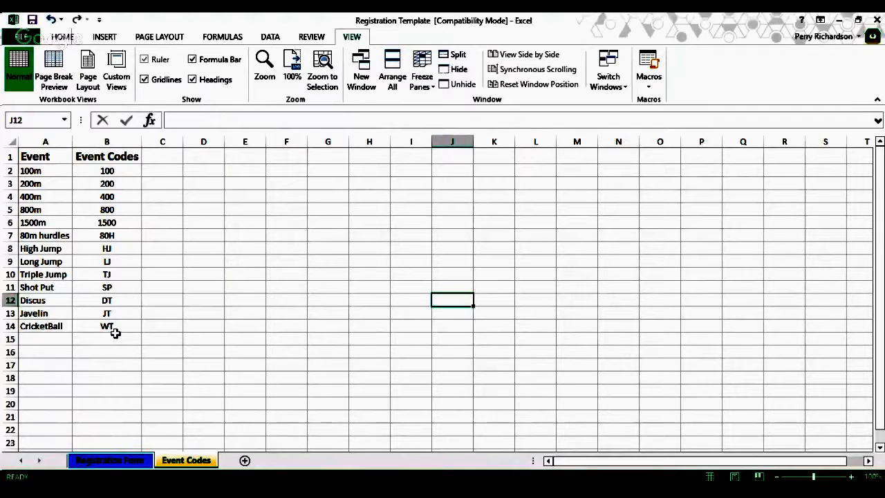
pyautogui.click(115, 464)
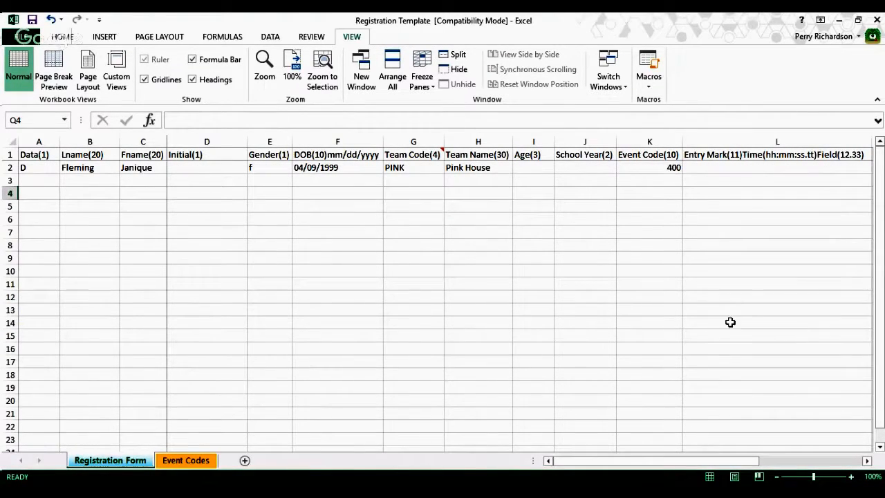
# Step: Enter 58.54 as the entry mark for the sample athlete in cell L2 of the Registration Form
pyautogui.click(863, 467)
pyautogui.click(864, 464)
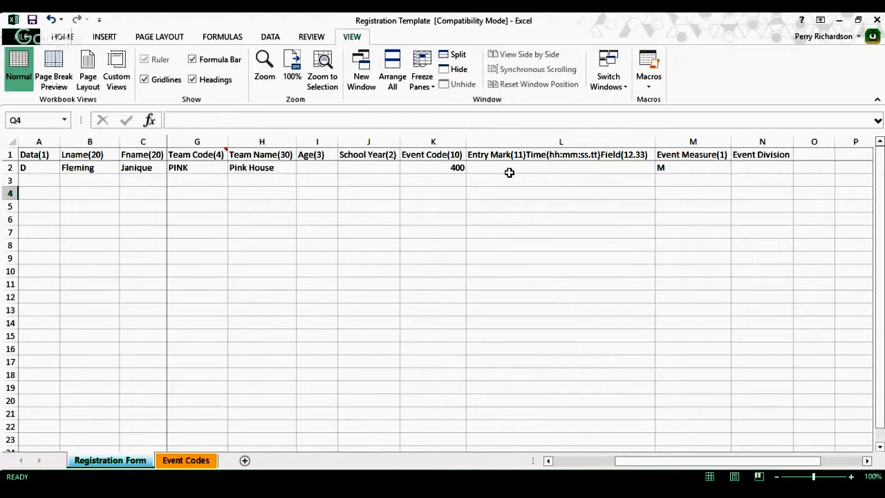
pyautogui.click(541, 173)
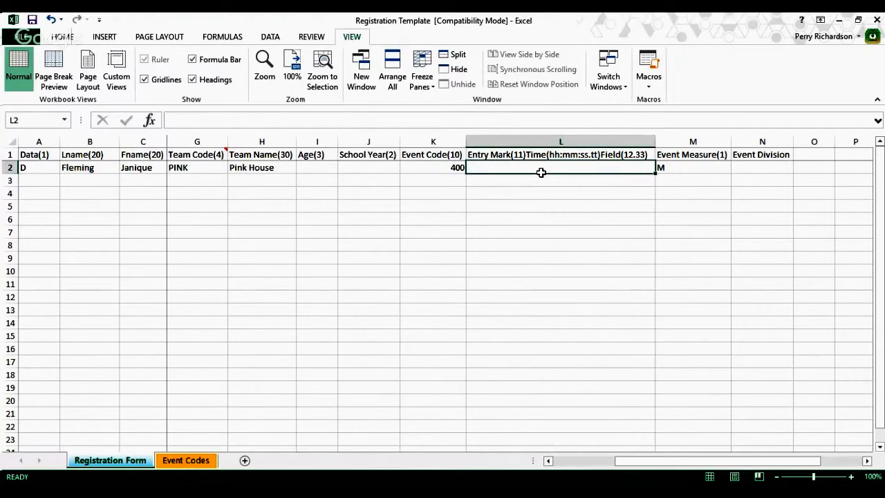
pyautogui.write('5')
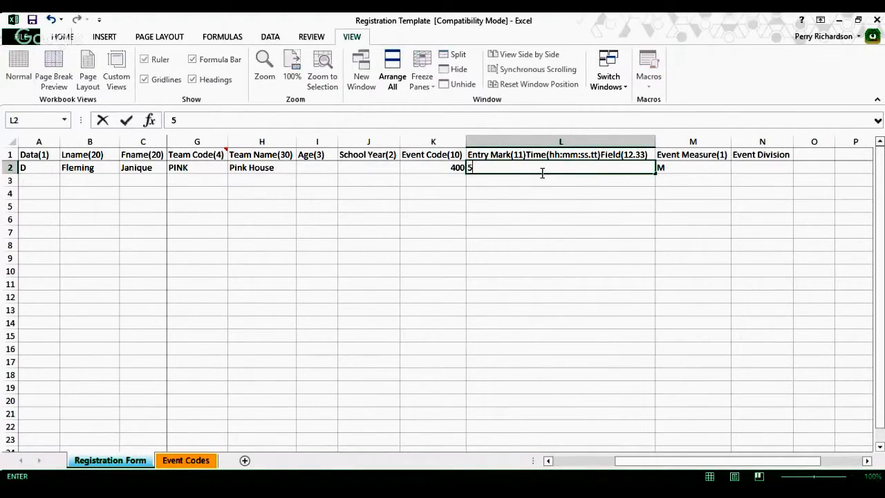
pyautogui.write('8.54')
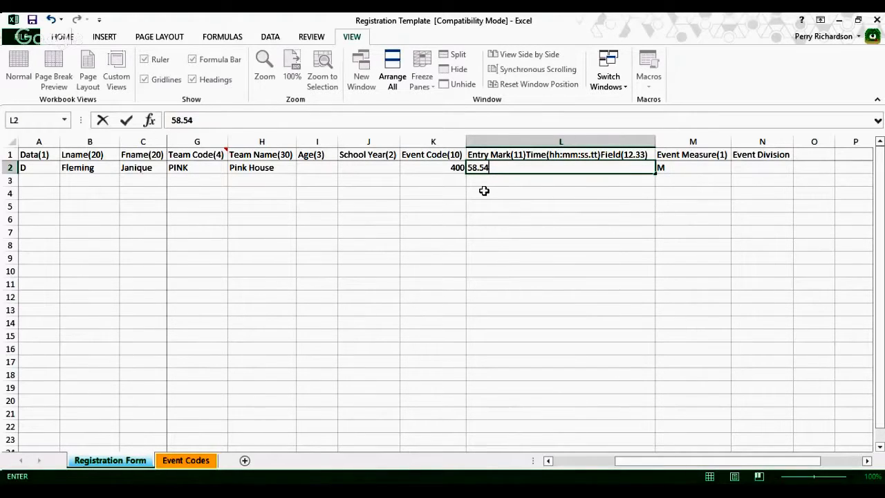
pyautogui.press('Return')
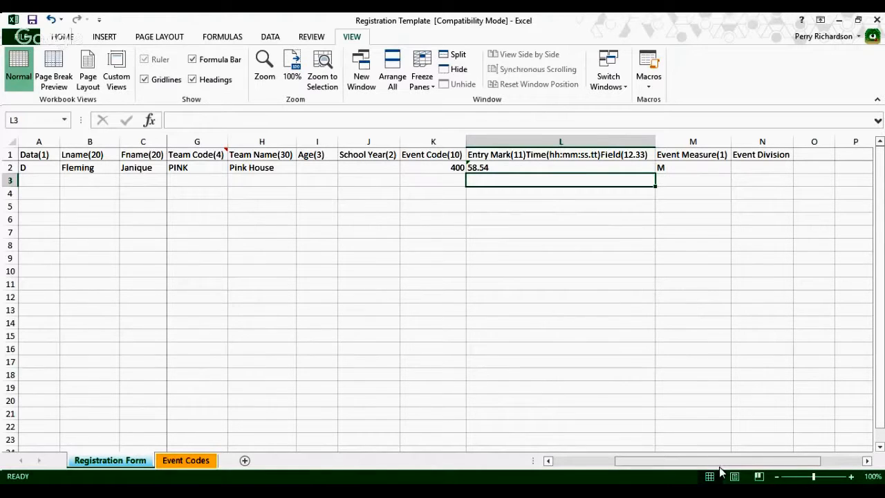
# Step: Enter A in the DECLARATION column in cell Q3, below the existing D
pyautogui.moveTo(720, 466); pyautogui.dragTo(782, 475)
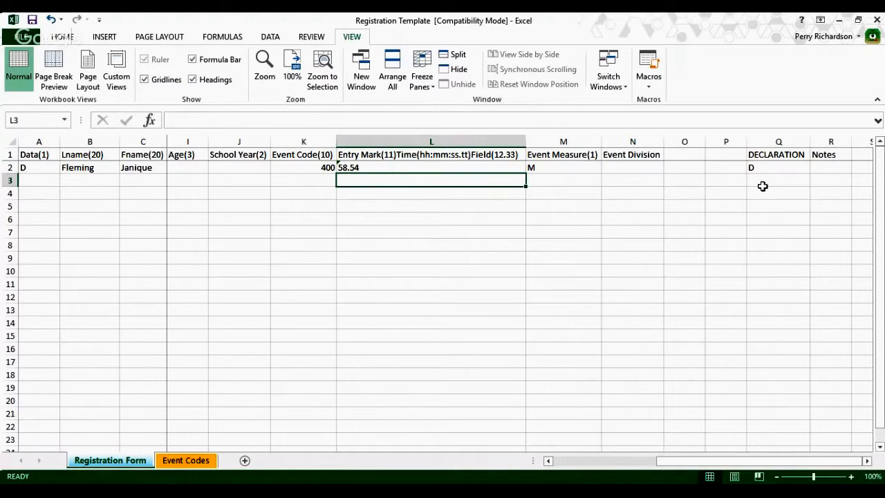
pyautogui.click(761, 185)
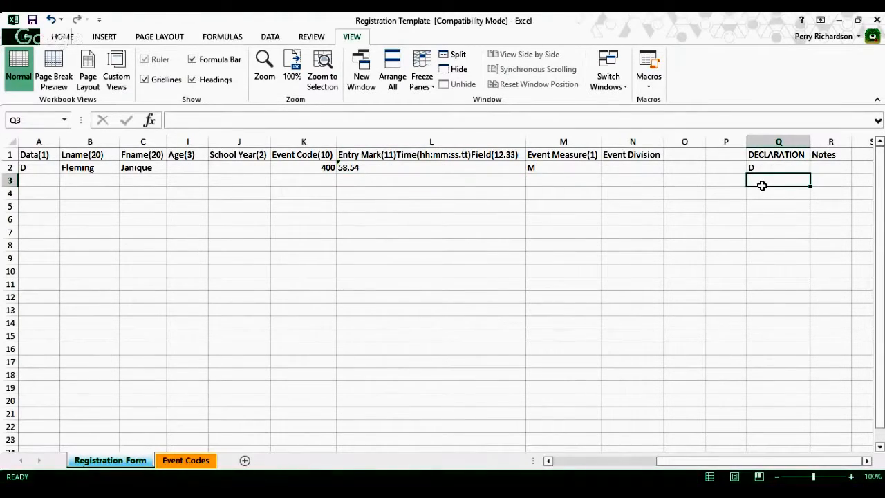
pyautogui.write('A')
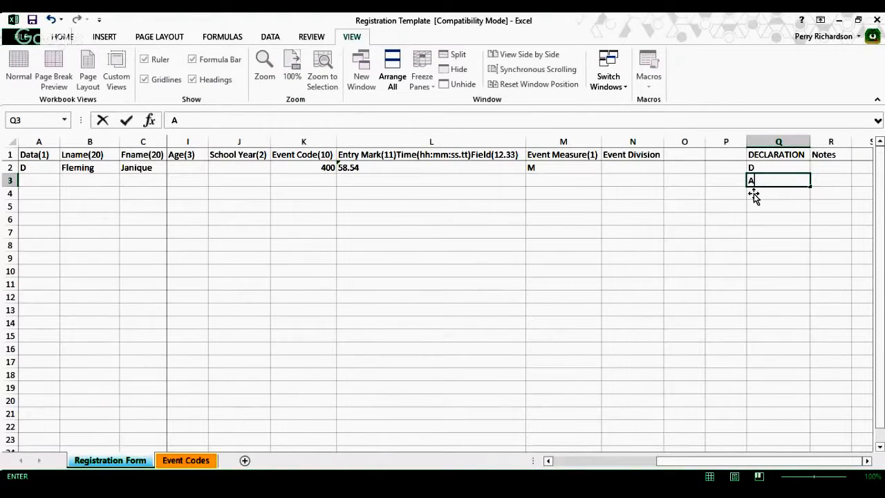
pyautogui.hotkey('ctrl', 'Return')
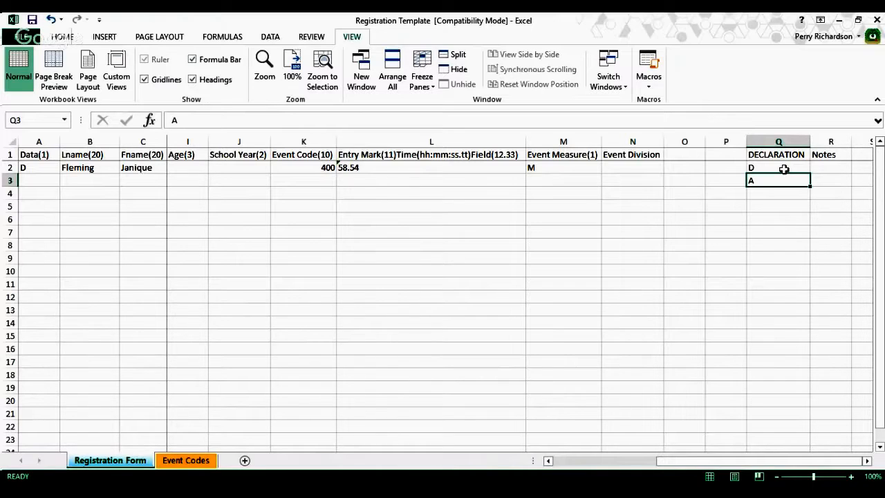
# Step: Unfreeze the panes on the Registration Form sheet
pyautogui.moveTo(882, 198); pyautogui.dragTo(882, 199)
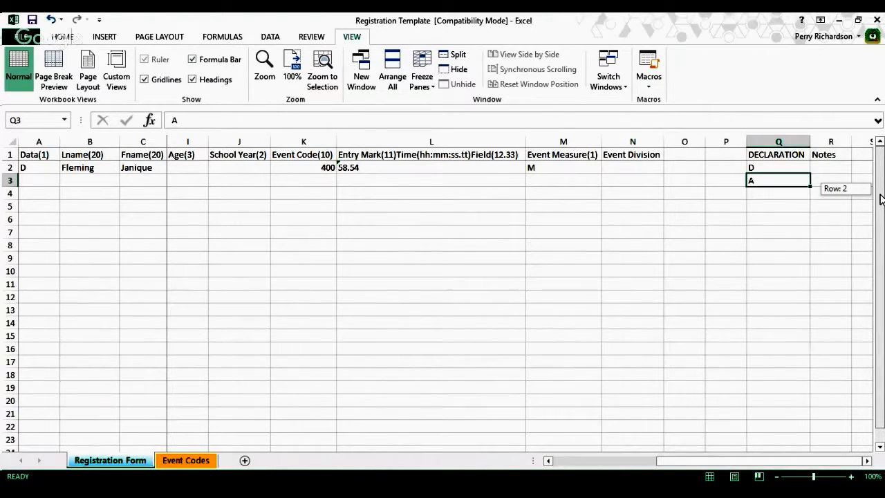
pyautogui.moveTo(881, 199); pyautogui.dragTo(882, 199)
pyautogui.moveTo(700, 462); pyautogui.dragTo(596, 466)
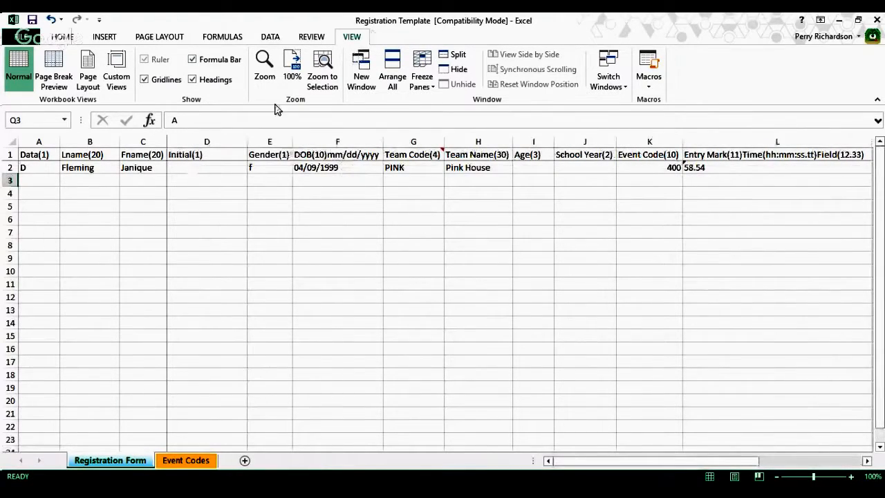
pyautogui.click(421, 78)
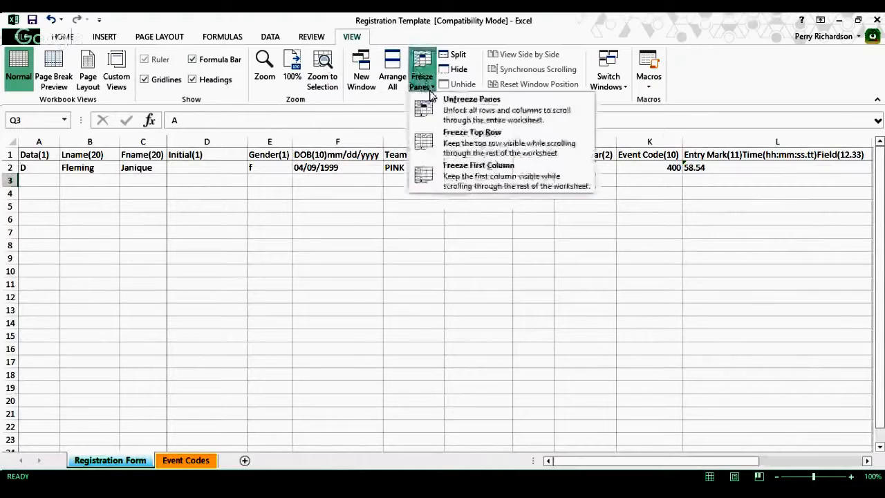
pyautogui.click(471, 116)
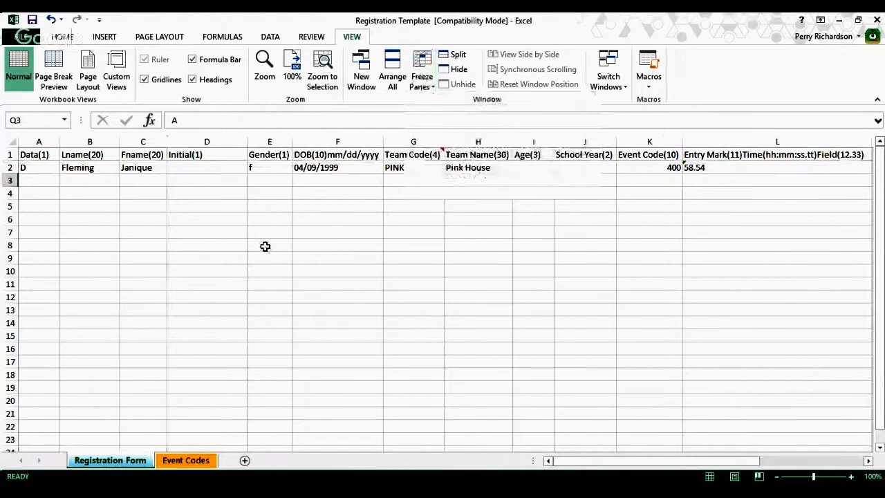
# Step: Examine how the name columns behave when moving along row 5 past the Notes column and back, with panes unfrozen
pyautogui.click(229, 211)
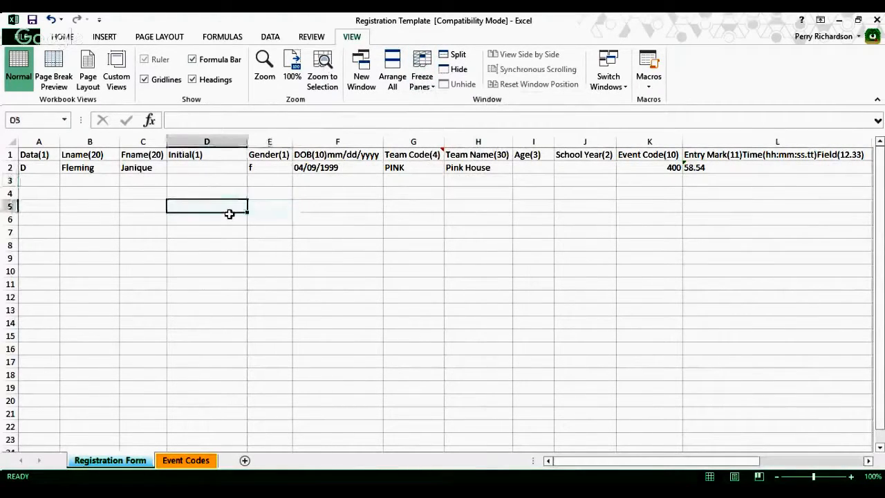
pyautogui.press('Right')
pyautogui.press('Right')
pyautogui.press('Right')
pyautogui.press('Right')
pyautogui.press('Right')
pyautogui.press('Right')
pyautogui.press('Right')
pyautogui.press('Right')
pyautogui.press('Right')
pyautogui.press('Right')
pyautogui.press('Right')
pyautogui.press('Right')
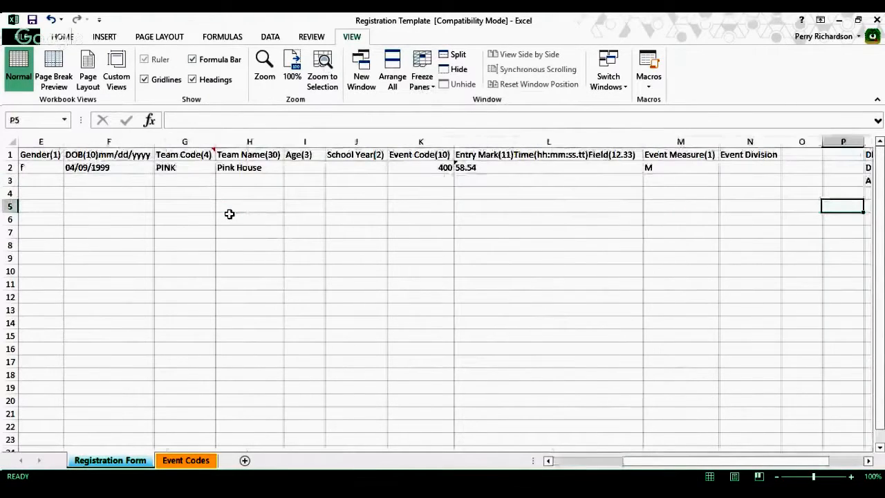
pyautogui.press('Right')
pyautogui.press('Right')
pyautogui.press('Right')
pyautogui.press('Right')
pyautogui.press('Right')
pyautogui.press('Right')
pyautogui.press('Right')
pyautogui.press('Right')
pyautogui.press('Left')
pyautogui.press('Left')
pyautogui.press('Left')
pyautogui.press('Left')
pyautogui.press('Left')
pyautogui.press('Left')
pyautogui.press('Left')
pyautogui.press('Left')
pyautogui.press('Left')
pyautogui.press('Left')
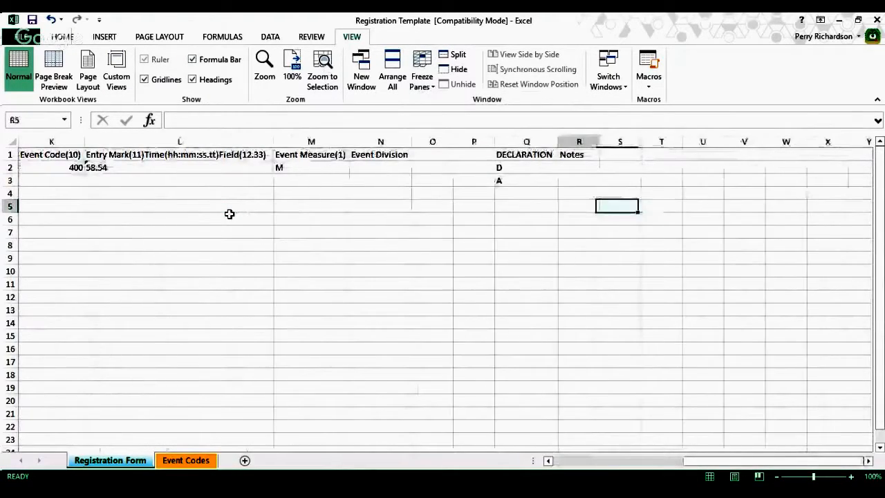
pyautogui.press('Home')
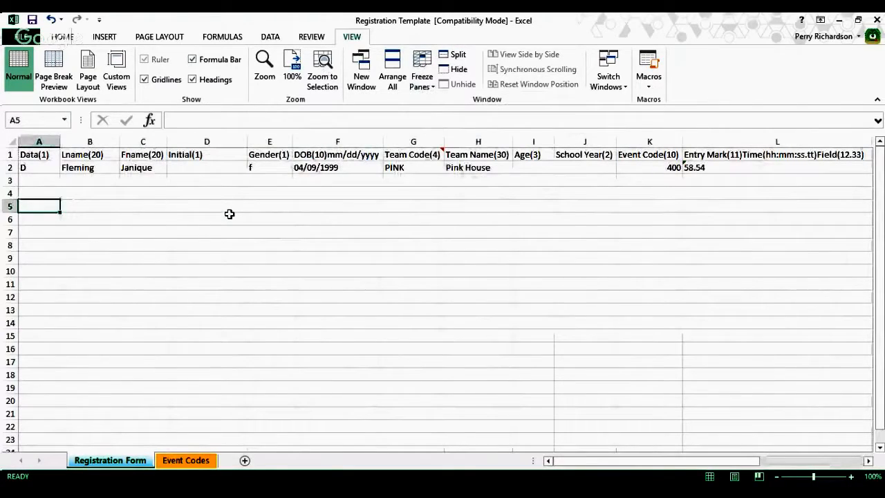
# Step: Freeze the header row and columns A to C using cell D2 as the freeze point
pyautogui.click(190, 170)
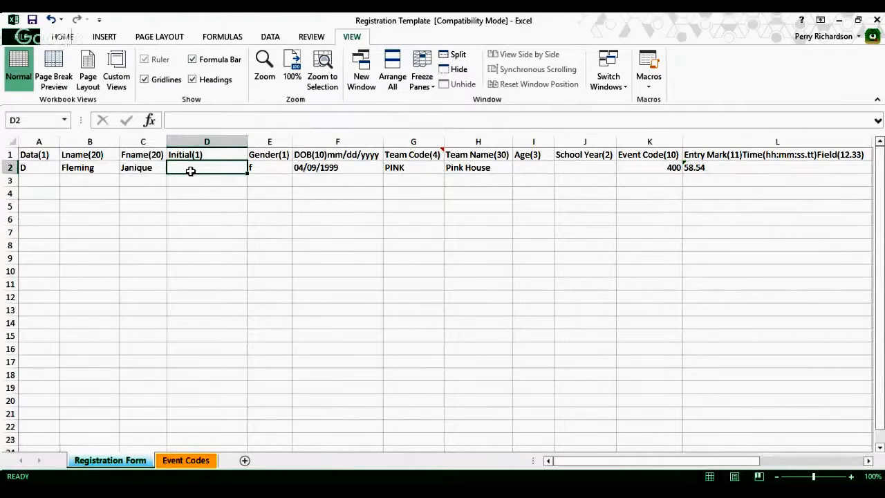
pyautogui.moveTo(190, 171)
pyautogui.mouseDown()
pyautogui.moveTo(223, 153)
pyautogui.moveTo(210, 181)
pyautogui.moveTo(202, 172)
pyautogui.mouseUp()
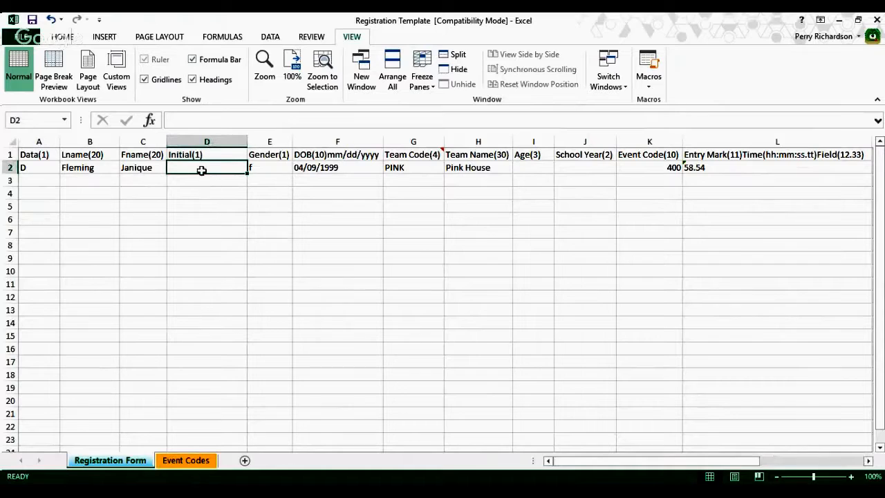
pyautogui.click(425, 71)
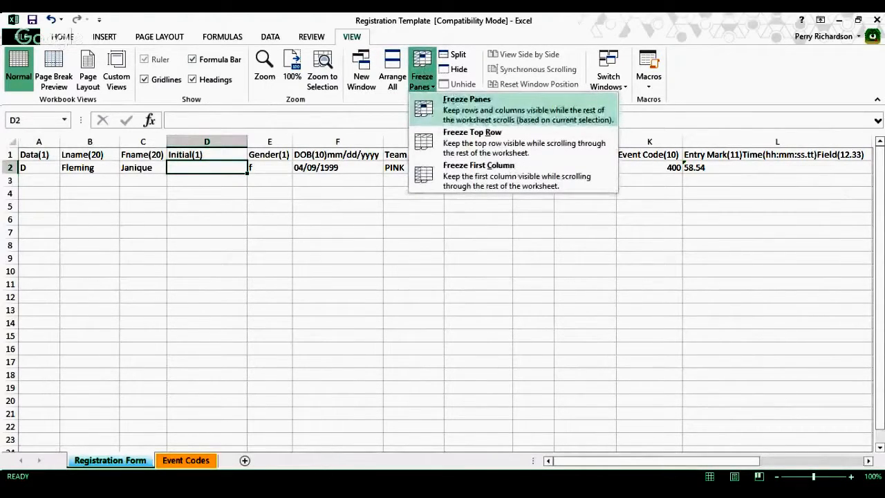
pyautogui.click(483, 119)
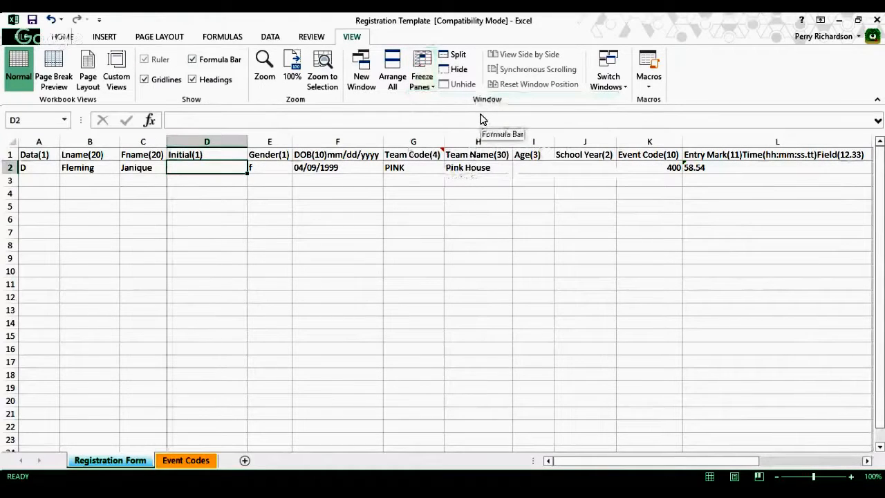
# Step: Check the frozen name columns by moving along row 2 to column U and back to the first-name column
pyautogui.press('Right')
pyautogui.press('Right')
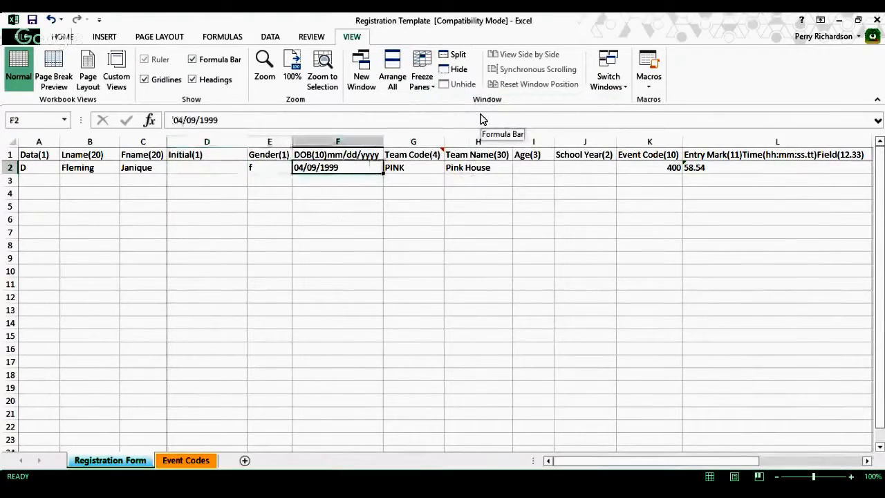
pyautogui.press('Right')
pyautogui.press('Right')
pyautogui.press('Right')
pyautogui.press('Right')
pyautogui.press('Right')
pyautogui.press('Right')
pyautogui.press('Right')
pyautogui.press('Right')
pyautogui.press('Right')
pyautogui.press('Right')
pyautogui.press('Right')
pyautogui.press('Right')
pyautogui.press('Right')
pyautogui.press('Right')
pyautogui.press('Right')
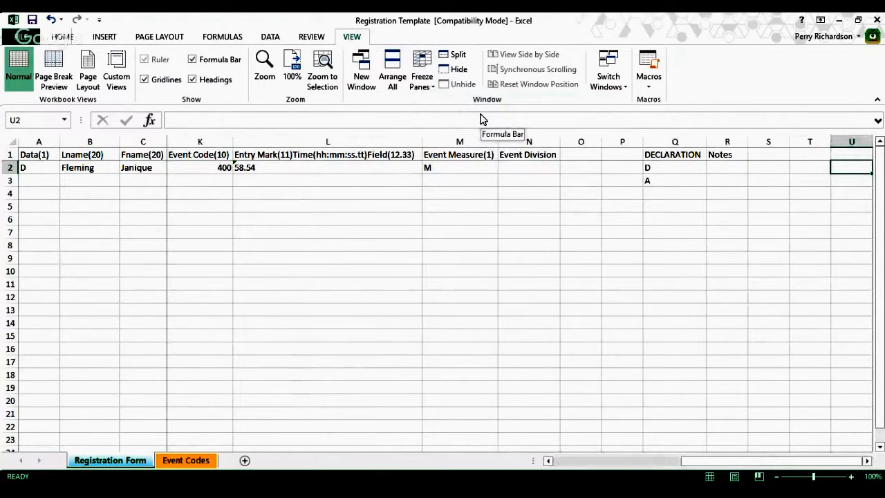
pyautogui.press('Left')
pyautogui.press('Left')
pyautogui.press('Left')
pyautogui.press('Left')
pyautogui.press('Left')
pyautogui.press('Left')
pyautogui.press('Left')
pyautogui.press('Left')
pyautogui.press('Left')
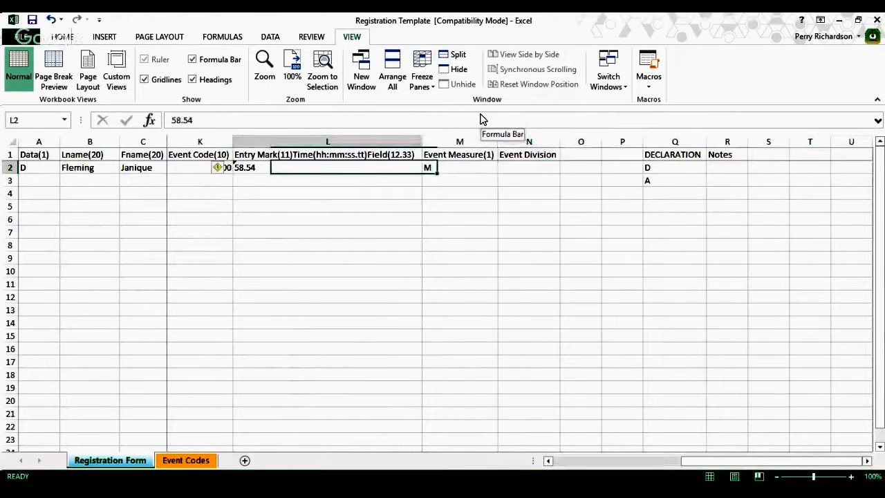
pyautogui.press('Left')
pyautogui.press('Left')
pyautogui.press('Left')
pyautogui.press('Left')
pyautogui.press('Left')
pyautogui.press('Left')
pyautogui.press('Left')
pyautogui.press('Left')
pyautogui.press('Left')
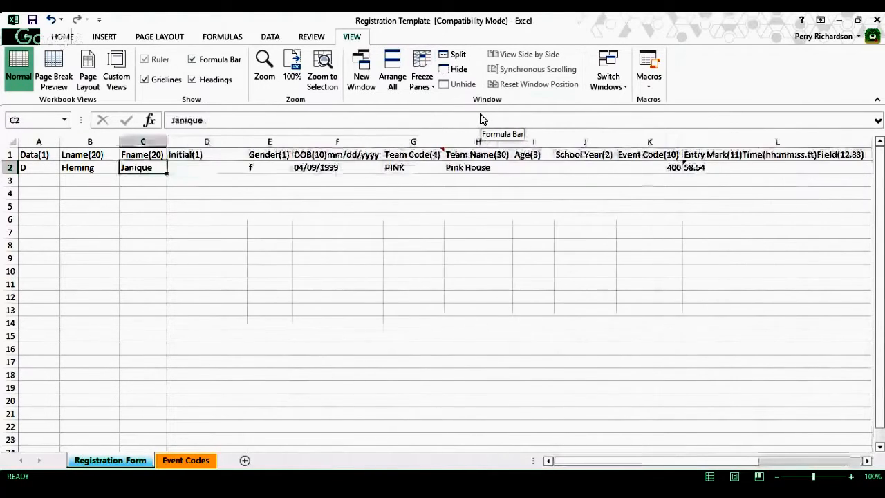
# Step: Check the frozen header row by moving down column D to row 36 and starting back up
pyautogui.press('Down')
pyautogui.press('Right')
pyautogui.press('Down')
pyautogui.press('Down')
pyautogui.press('Down')
pyautogui.press('Down')
pyautogui.press('Down')
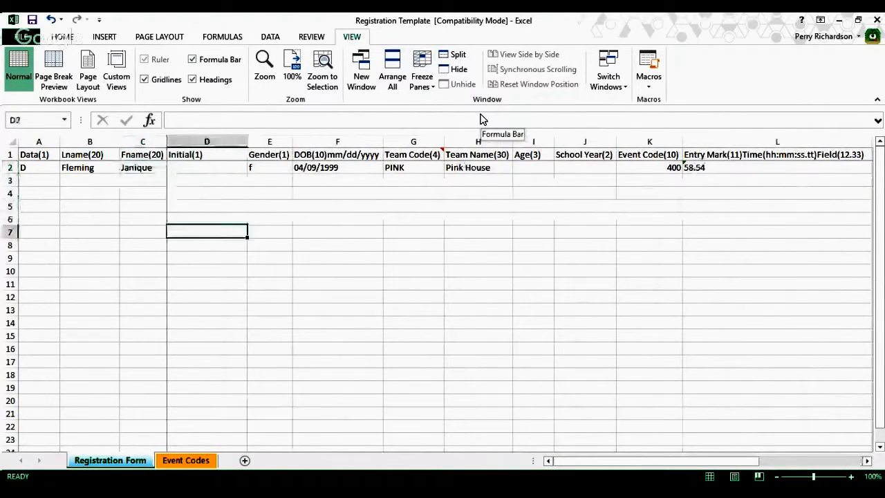
pyautogui.press('Down')
pyautogui.press('Down')
pyautogui.press('Down')
pyautogui.press('Down')
pyautogui.press('Down')
pyautogui.press('Down')
pyautogui.press('Down')
pyautogui.press('Down')
pyautogui.press('Down')
pyautogui.press('Down')
pyautogui.press('Down')
pyautogui.press('Down')
pyautogui.press('Down')
pyautogui.press('Down')
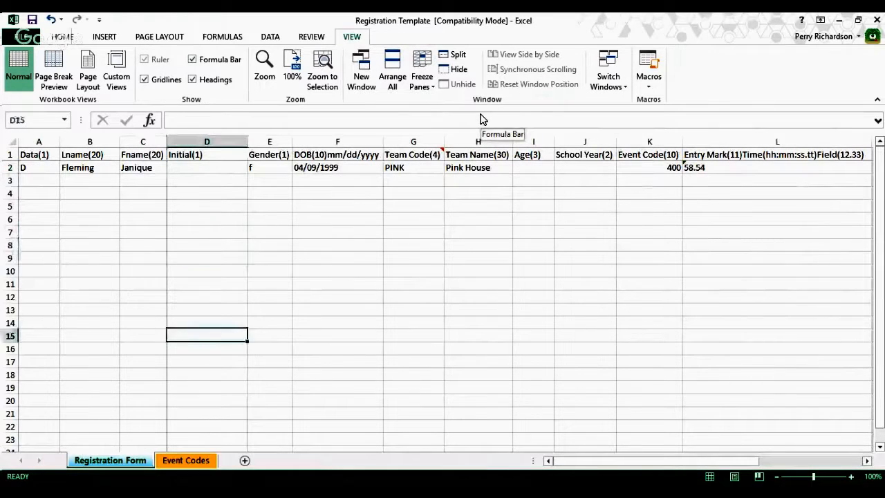
pyautogui.press('Down')
pyautogui.press('Down')
pyautogui.press('Down')
pyautogui.press('Down')
pyautogui.press('Down')
pyautogui.press('Down')
pyautogui.press('Down')
pyautogui.press('Down')
pyautogui.press('Down')
pyautogui.press('Down')
pyautogui.press('Down')
pyautogui.press('Down')
pyautogui.press('Down')
pyautogui.press('Down')
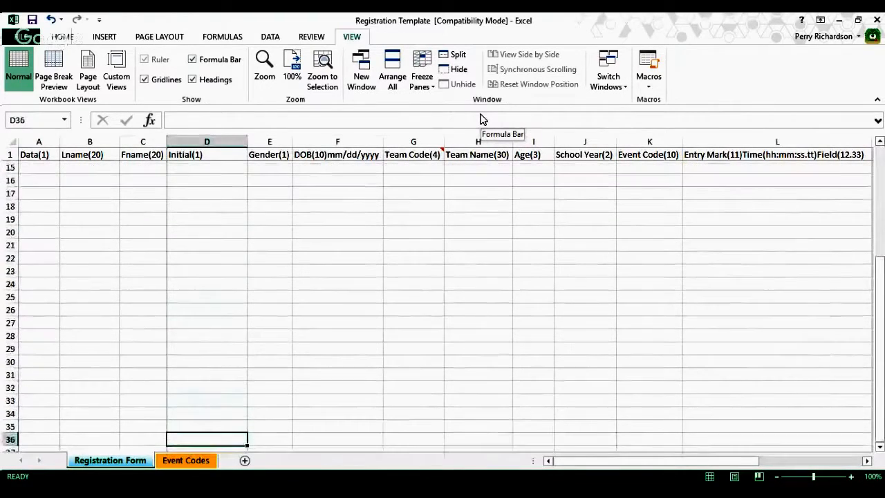
pyautogui.press('Up')
pyautogui.press('Up')
pyautogui.press('Up')
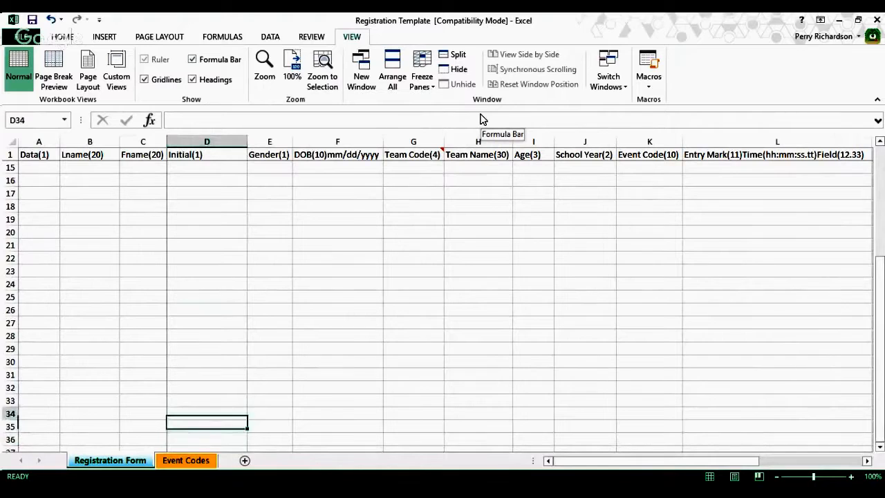
pyautogui.press('Up')
pyautogui.press('Up')
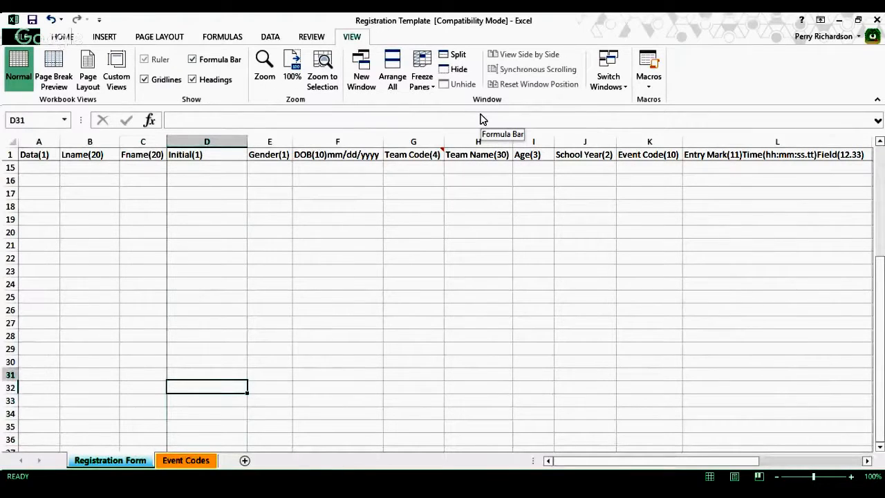
# Step: Check the frozen header row by moving up column D to the Initial heading in row 1
pyautogui.press('Up')
pyautogui.press('Up')
pyautogui.press('Up')
pyautogui.press('Up')
pyautogui.press('Up')
pyautogui.press('Up')
pyautogui.press('Up')
pyautogui.press('Up')
pyautogui.press('Up')
pyautogui.press('Up')
pyautogui.press('Up')
pyautogui.press('Up')
pyautogui.press('Up')
pyautogui.press('Up')
pyautogui.press('Up')
pyautogui.press('Up')
pyautogui.press('Up')
pyautogui.press('Up')
pyautogui.press('Up')
pyautogui.press('Up')
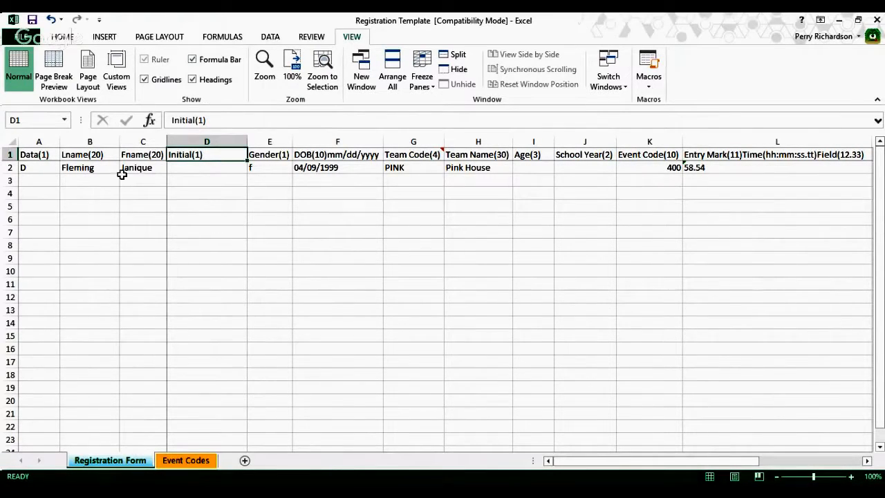
# Step: Replace the athlete's date of birth in F2 with a new mm/dd/yyyy date, stored as text with a leading apostrophe
pyautogui.click(315, 172)
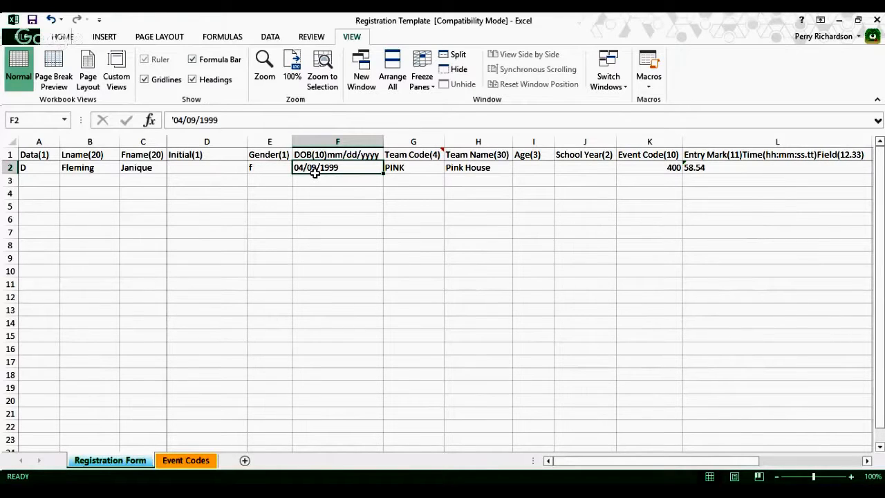
pyautogui.press('Delete')
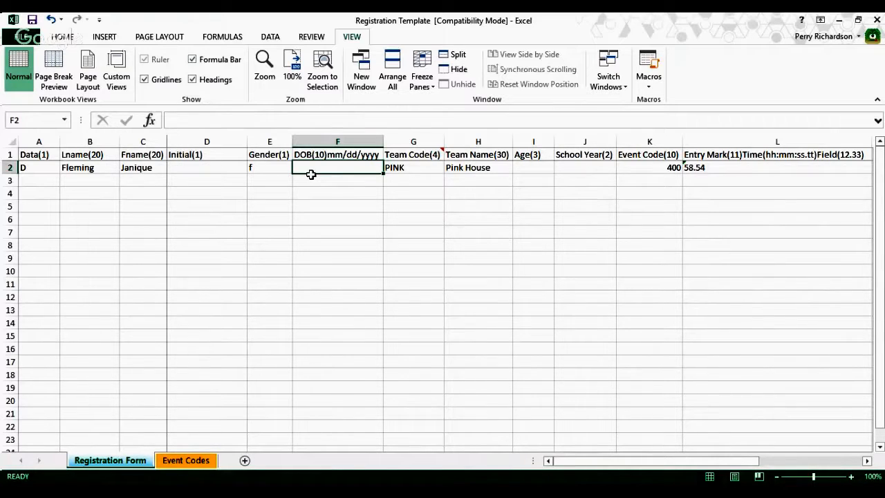
pyautogui.write("'")
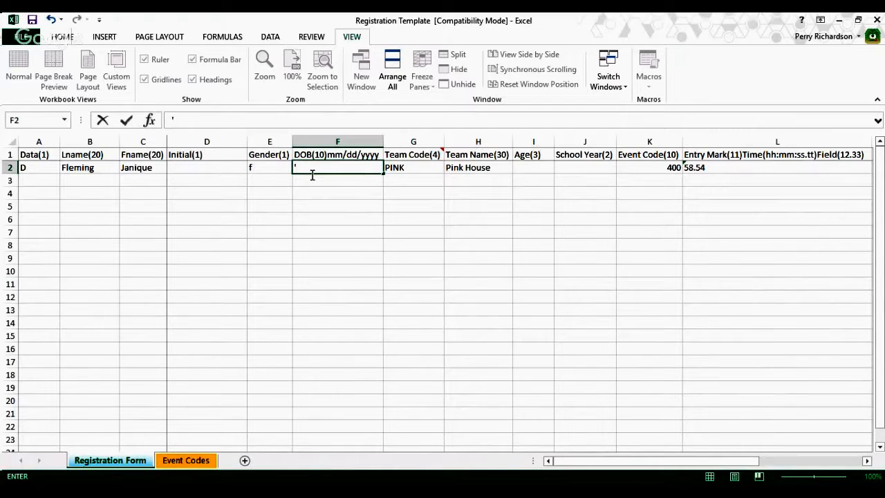
pyautogui.write('12/23/1999')
pyautogui.press('Tab')
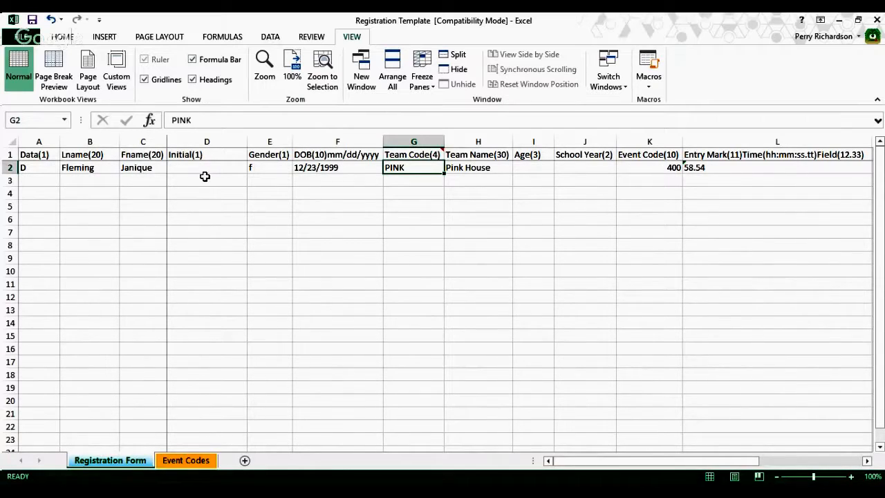
# Step: Set the athlete's gender in E2 to a capital F
pyautogui.doubleClick(253, 173)
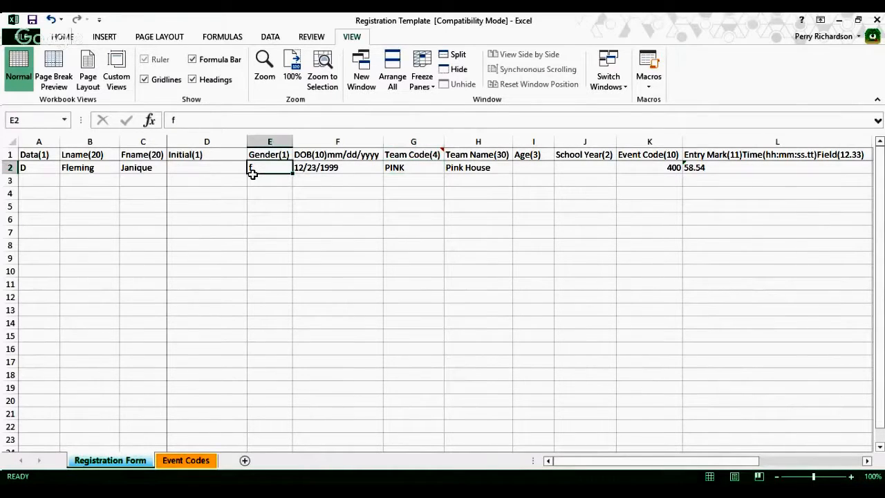
pyautogui.write('F')
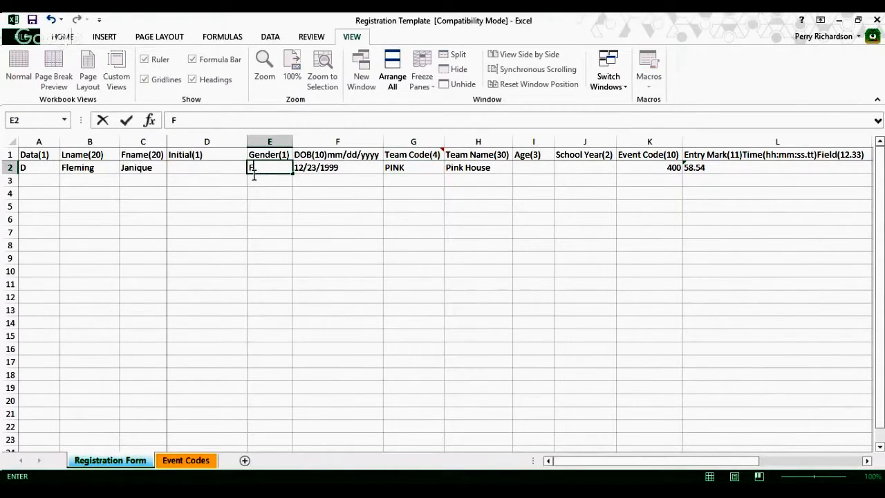
pyautogui.click(318, 175)
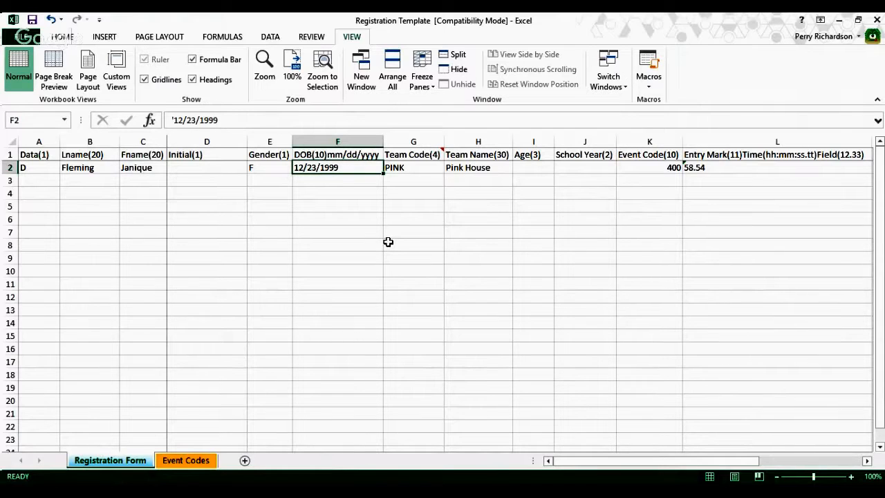
# Step: Consult the Event Codes sheet, and review the Registration Form's columns from Team Code through Notes
pyautogui.click(401, 175)
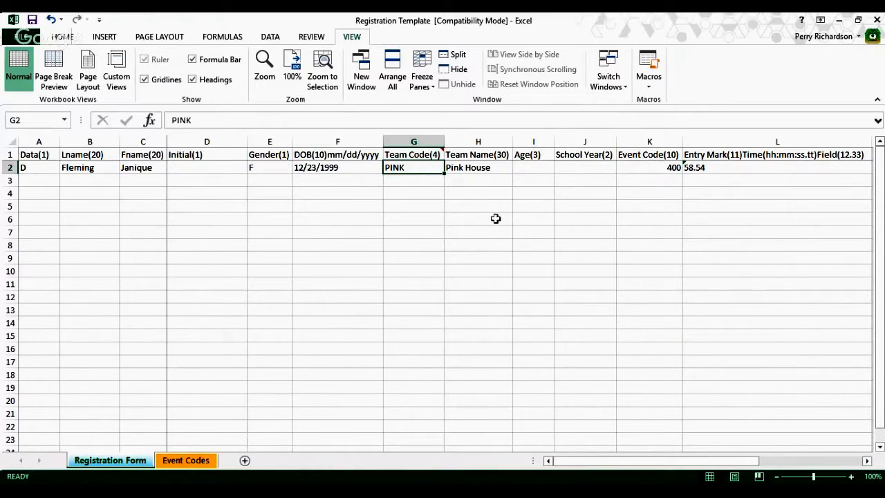
pyautogui.click(196, 463)
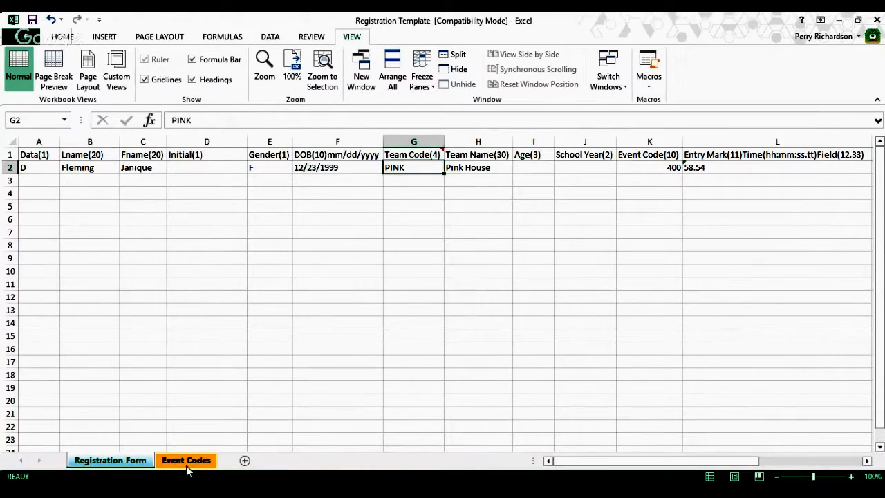
pyautogui.click(186, 466)
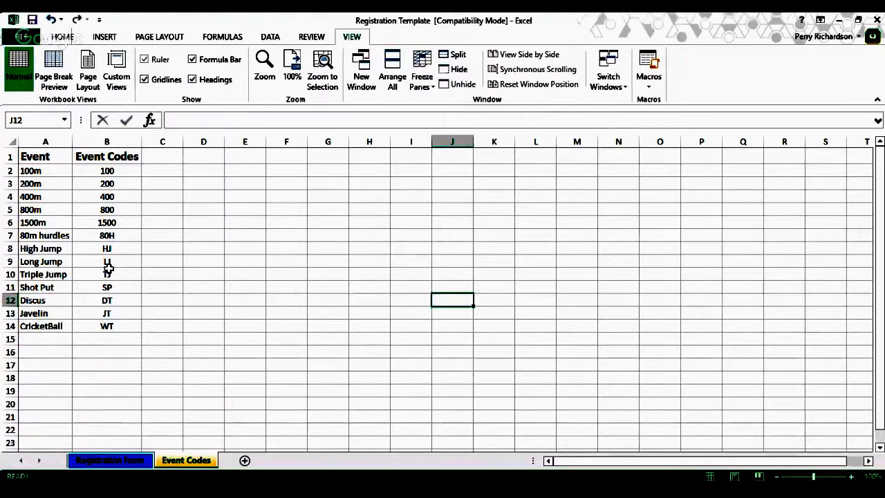
pyautogui.click(122, 465)
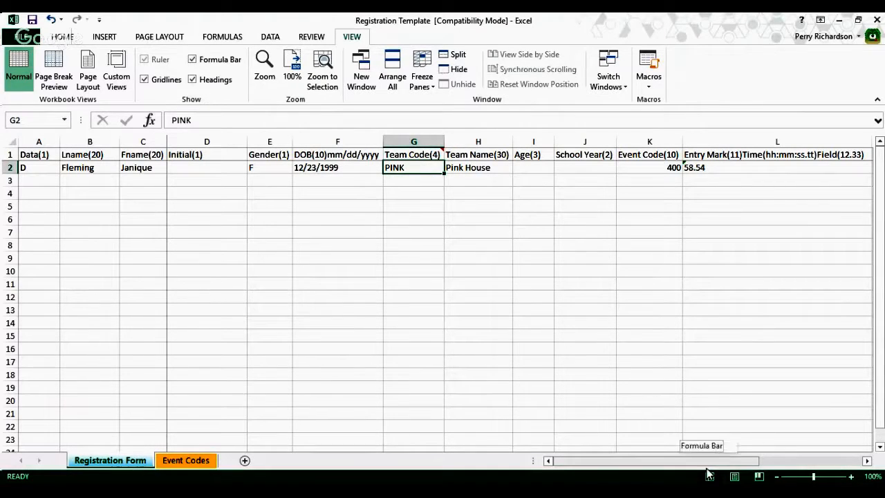
pyautogui.moveTo(707, 466); pyautogui.dragTo(810, 460)
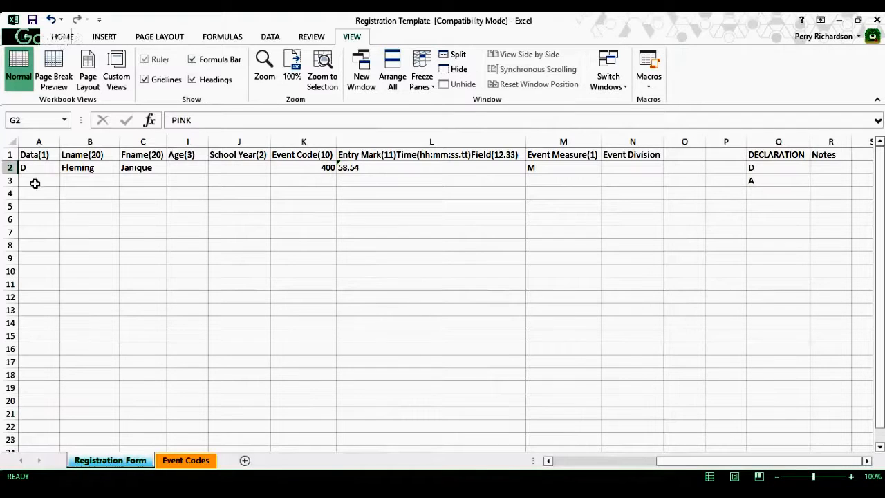
# Step: Try listing two events in one event code cell by changing K2 to "400, 800"
pyautogui.click(5, 168)
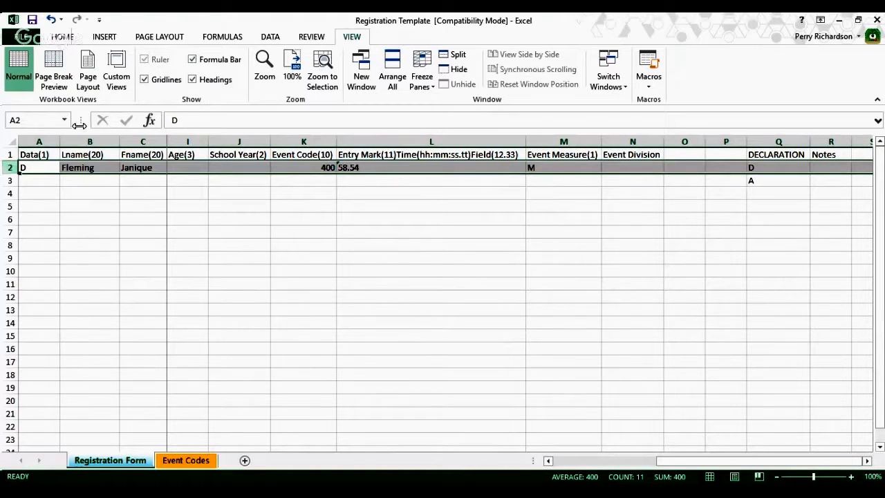
pyautogui.click(310, 167)
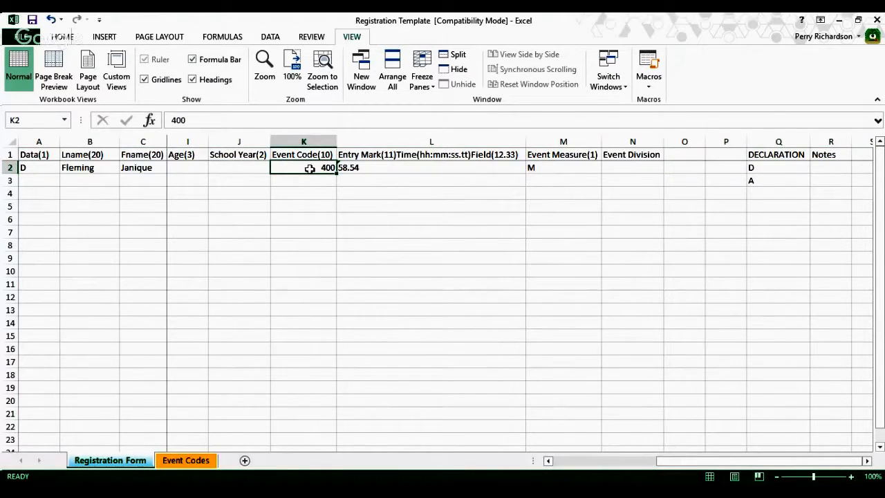
pyautogui.click(240, 124)
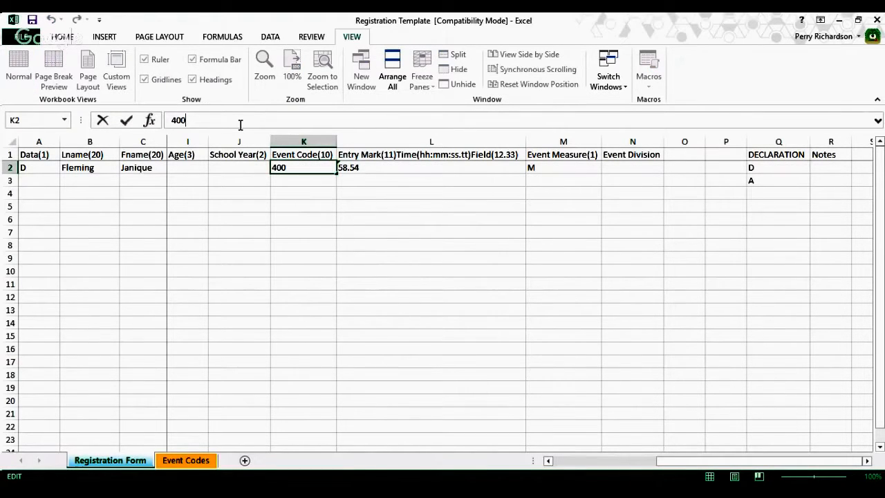
pyautogui.write(', 800')
pyautogui.click(295, 223)
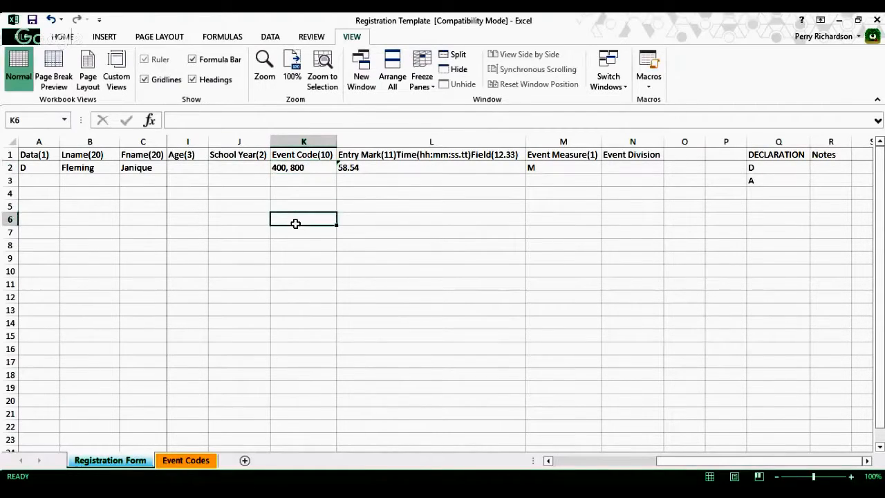
# Step: Remove the second event from K2 so it holds only the code 400
pyautogui.click(293, 173)
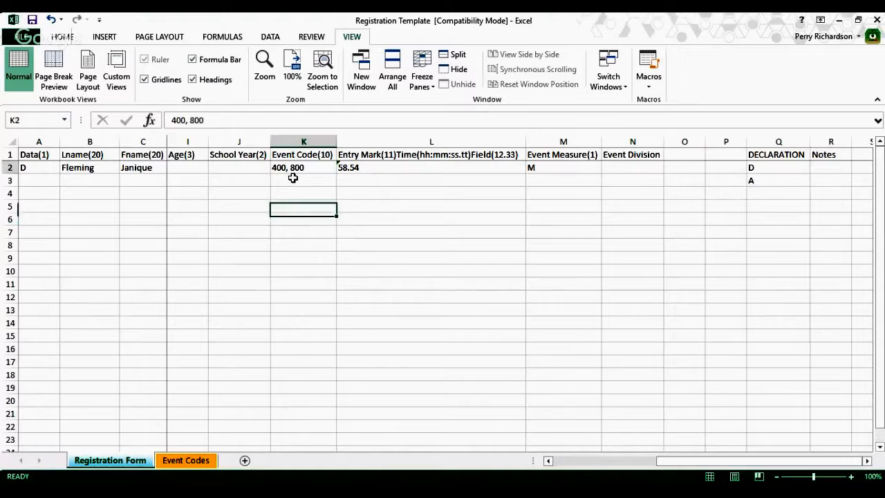
pyautogui.click(225, 128)
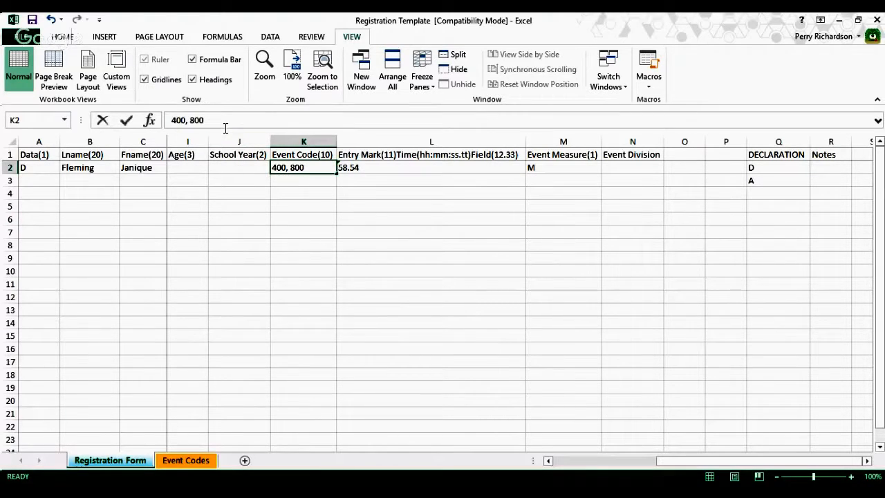
pyautogui.press('BackSpace')
pyautogui.press('BackSpace')
pyautogui.press('BackSpace')
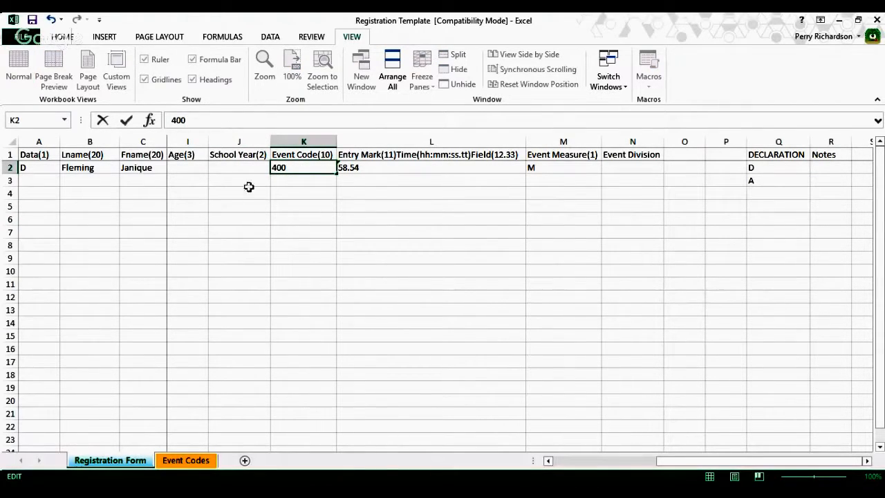
pyautogui.click(280, 184)
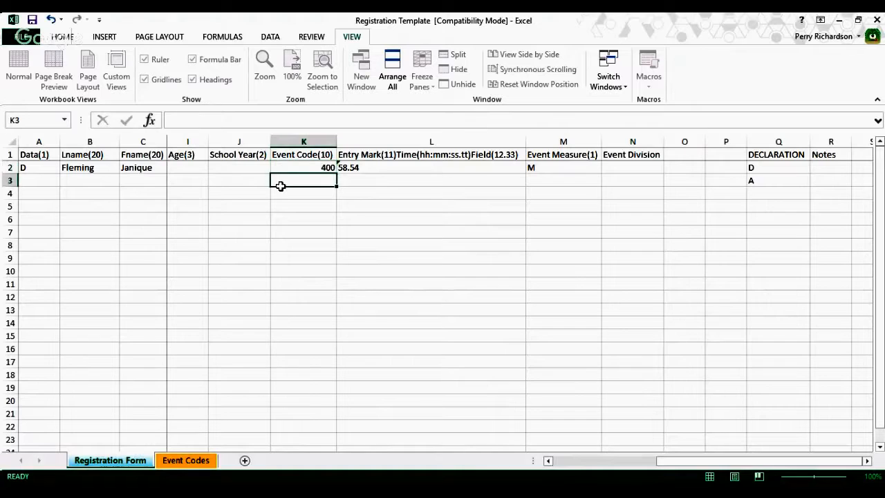
# Step: Copy the athlete's whole entry in row 2 into rows 3 and 4
pyautogui.click(5, 171)
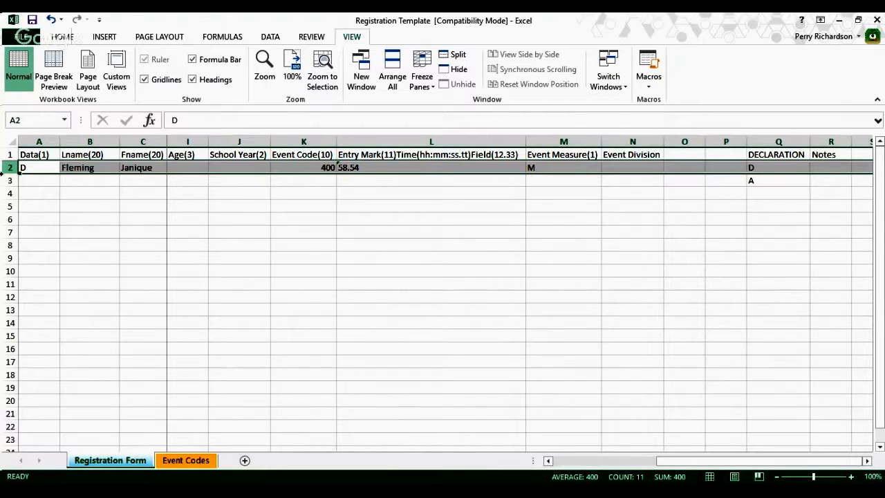
pyautogui.hotkey('ctrl', 'c')
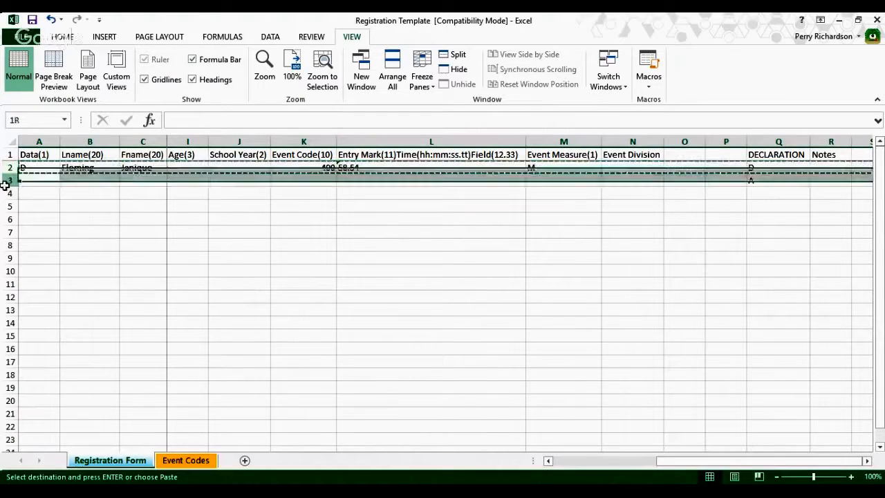
pyautogui.moveTo(3, 180); pyautogui.dragTo(4, 195)
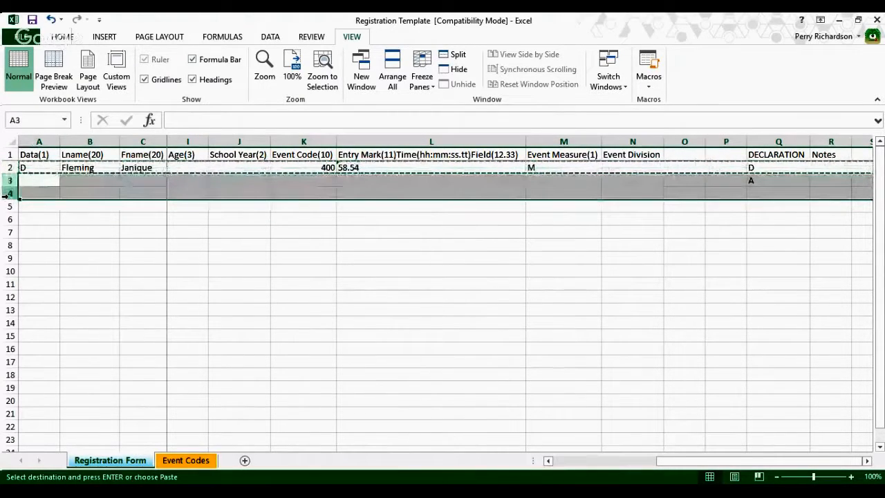
pyautogui.hotkey('ctrl', 'v')
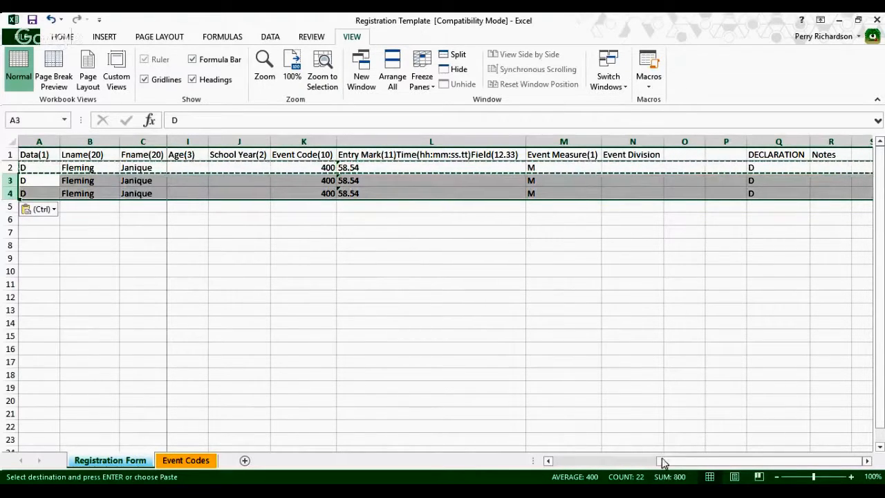
# Step: Set the copied entries' event codes to 100 in K3 and LJ in K4, and check their Event Measure and Declaration columns
pyautogui.moveTo(662, 461); pyautogui.dragTo(455, 388)
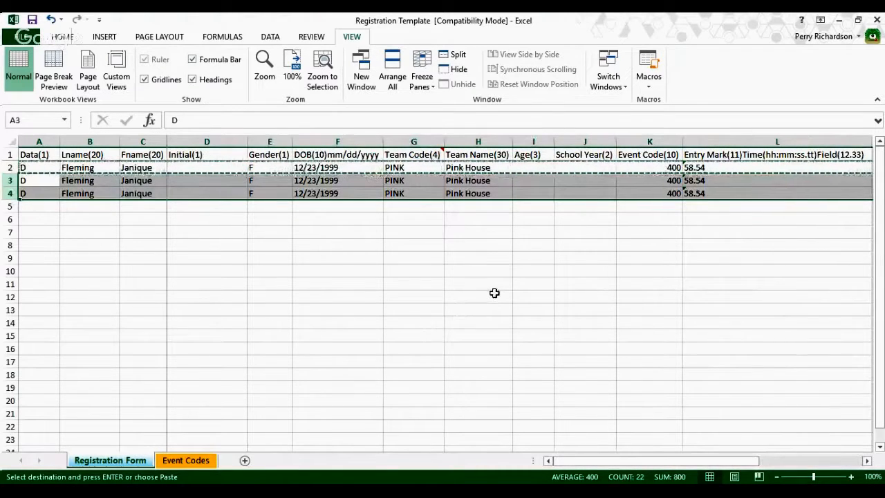
pyautogui.moveTo(671, 183); pyautogui.dragTo(670, 186)
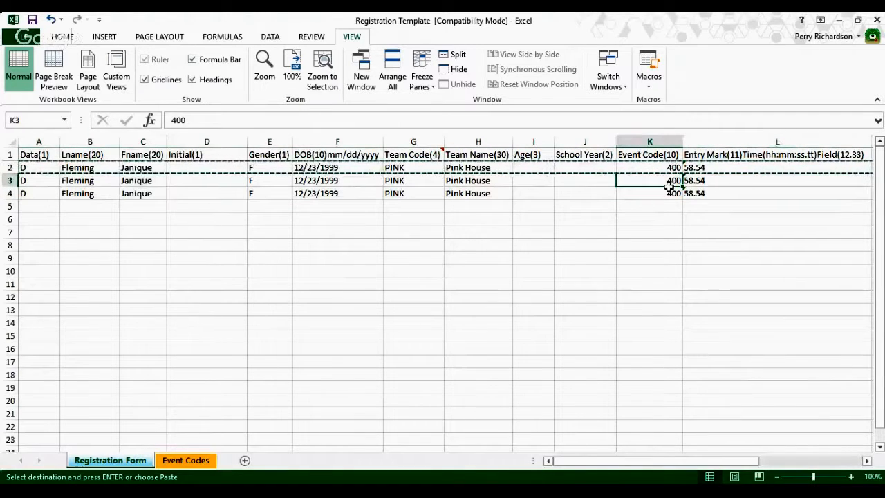
pyautogui.write('100')
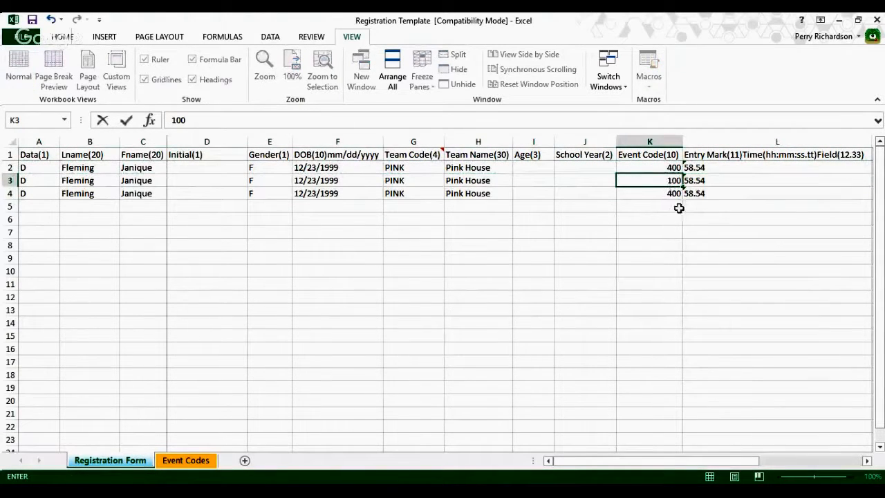
pyautogui.press('Return')
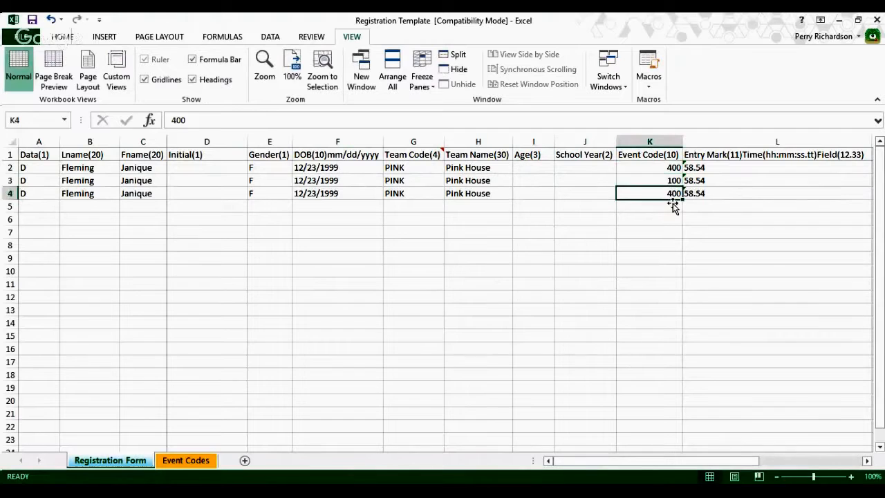
pyautogui.write('LJ')
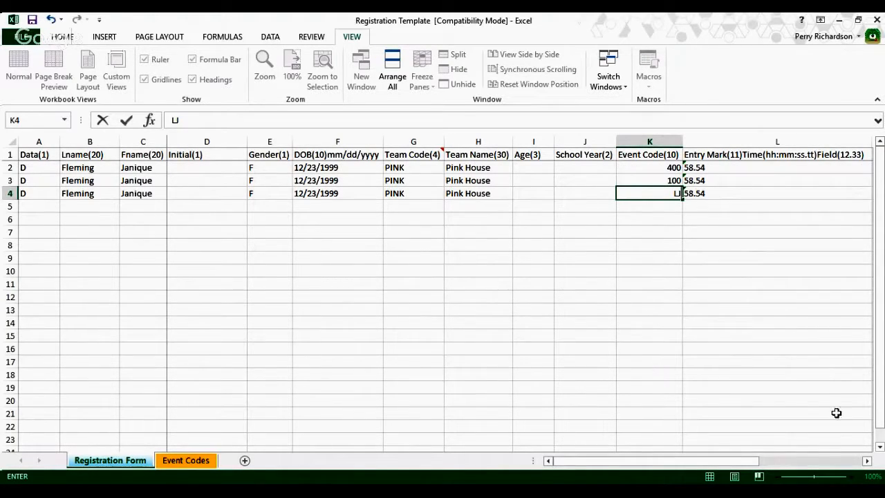
pyautogui.click(867, 462)
pyautogui.click(778, 462)
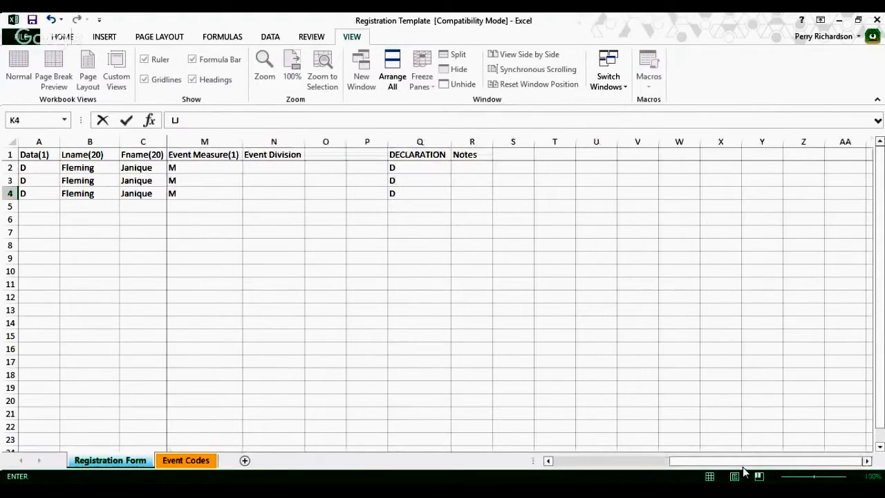
pyautogui.moveTo(744, 462); pyautogui.dragTo(579, 469)
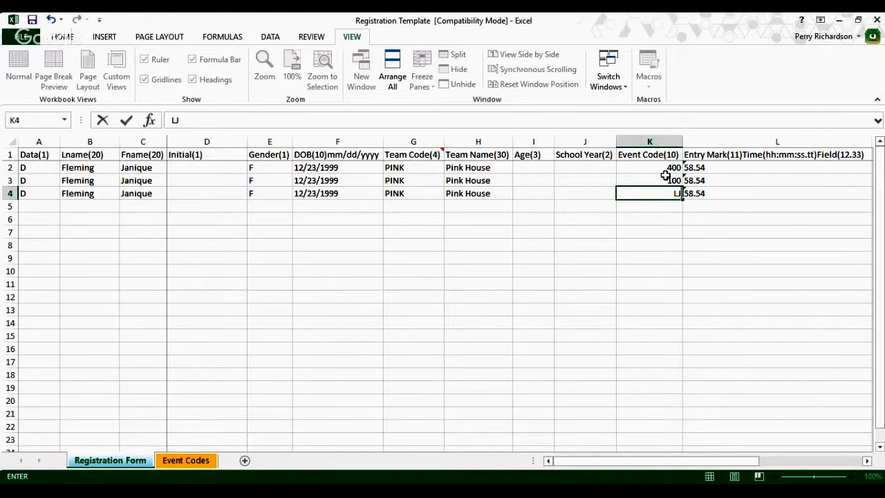
# Step: Start another athlete's entry by entering D in the Data column of row 5, and select its last-name cell
pyautogui.click(24, 212)
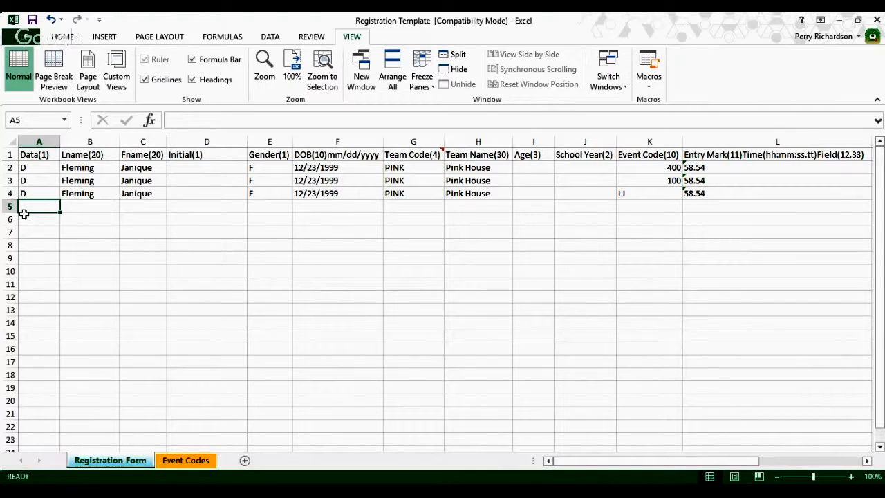
pyautogui.write('D')
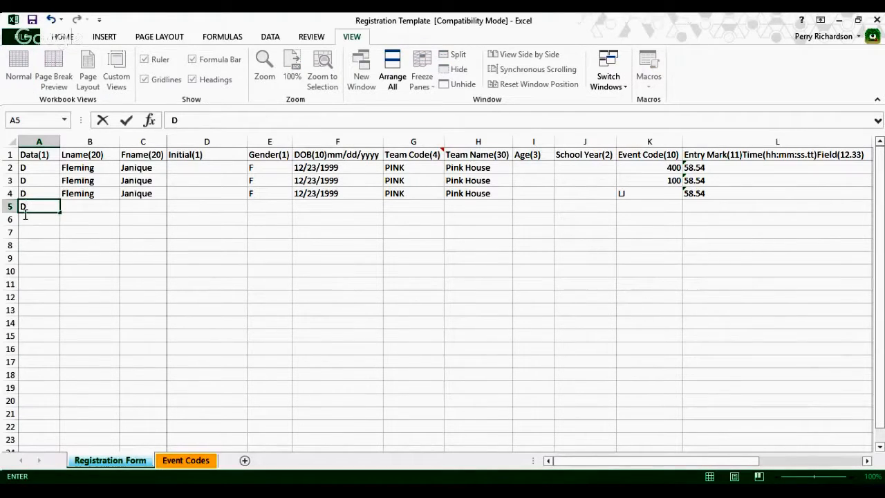
pyautogui.click(75, 208)
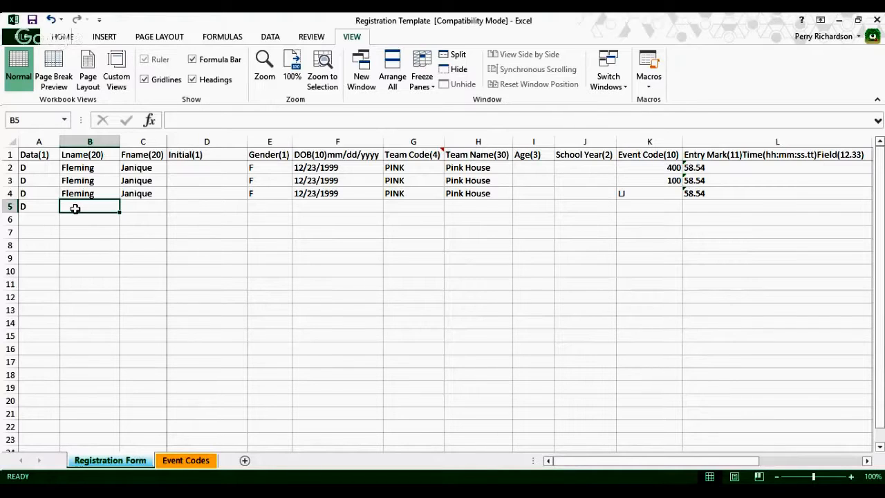
# Step: Enter the second athlete's last name and first name in row 5, leave Initial blank, and set Gender to M
pyautogui.write('Doe')
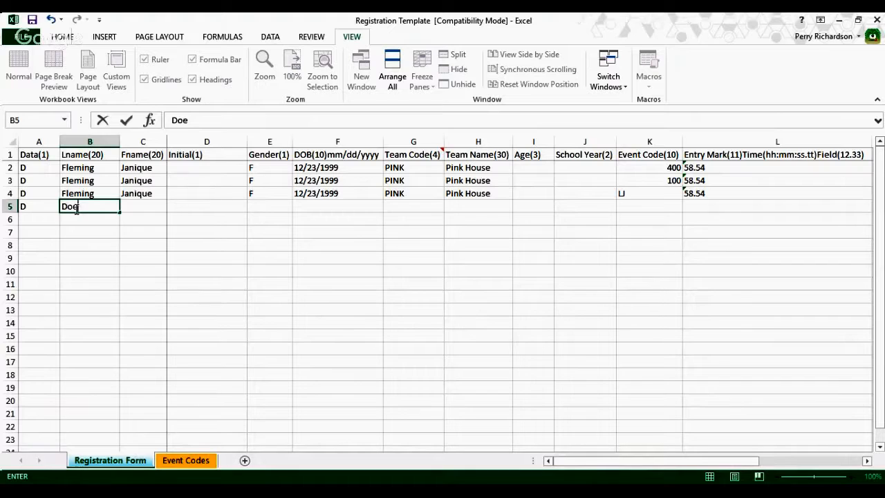
pyautogui.press('Tab')
pyautogui.write('John')
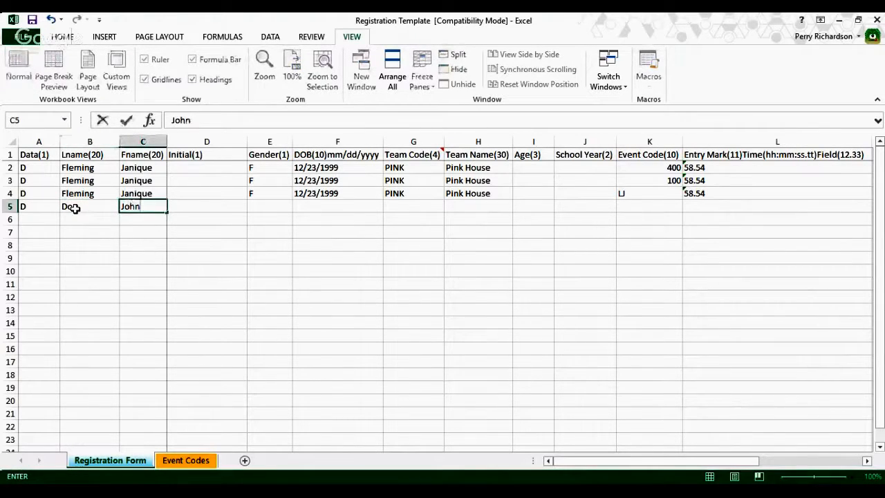
pyautogui.press('Tab')
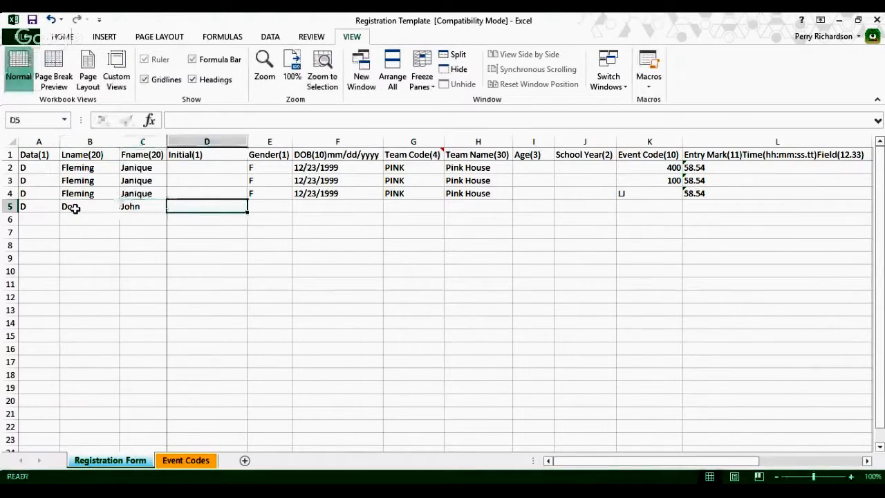
pyautogui.press('Tab')
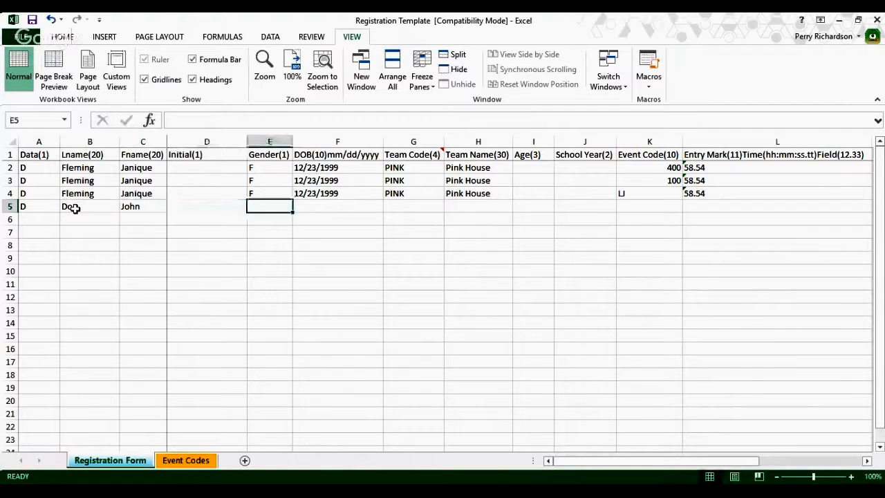
pyautogui.write('M')
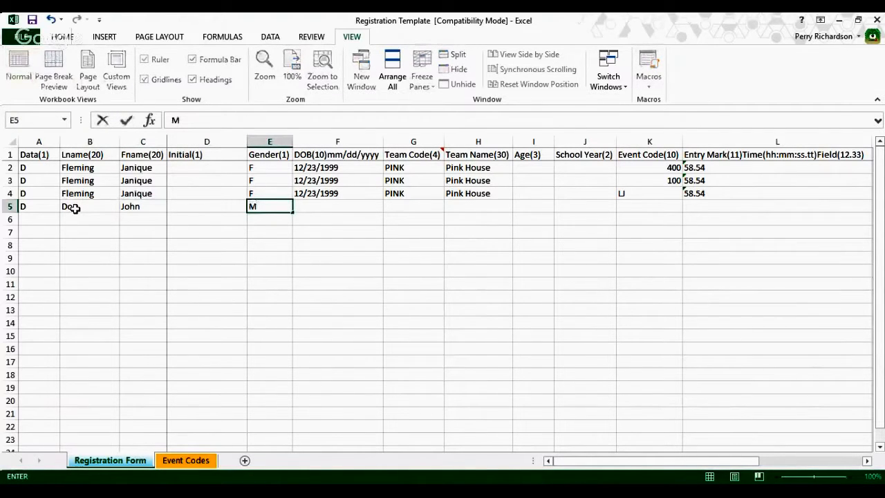
pyautogui.press('Tab')
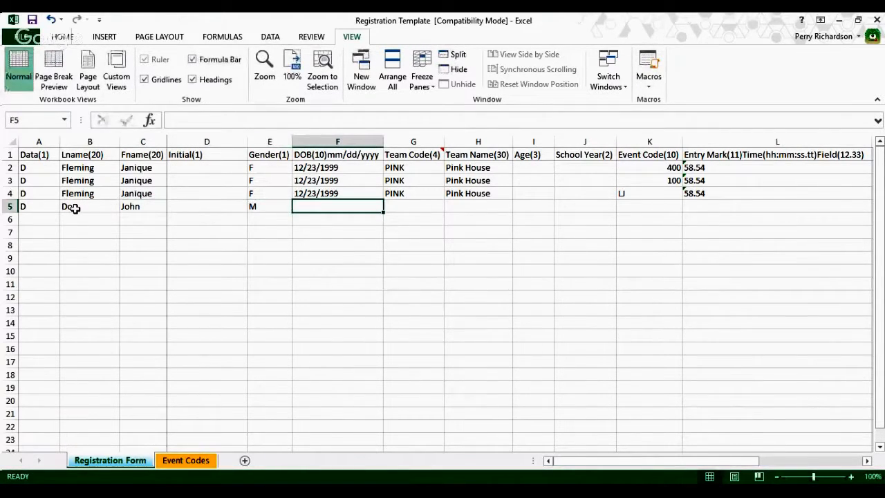
# Step: Enter the athlete's date of birth as text in F5, with a leading apostrophe and in mm/dd/yyyy format
pyautogui.write("'")
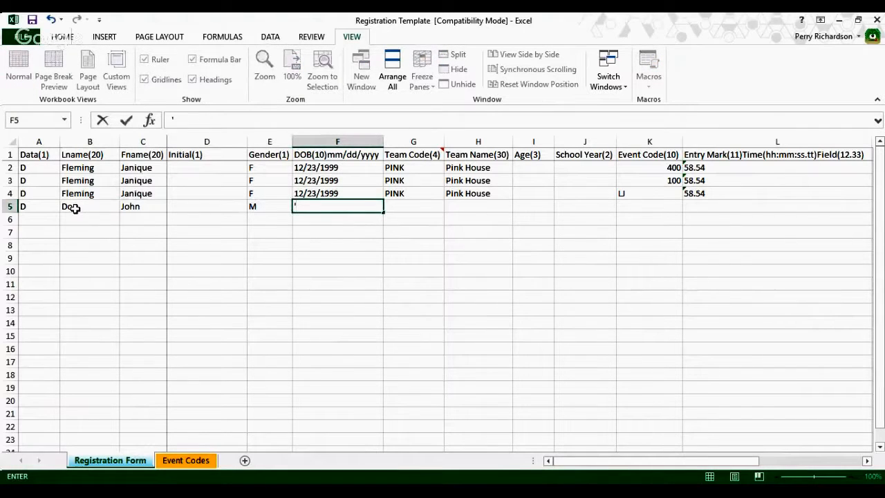
pyautogui.write('01/01')
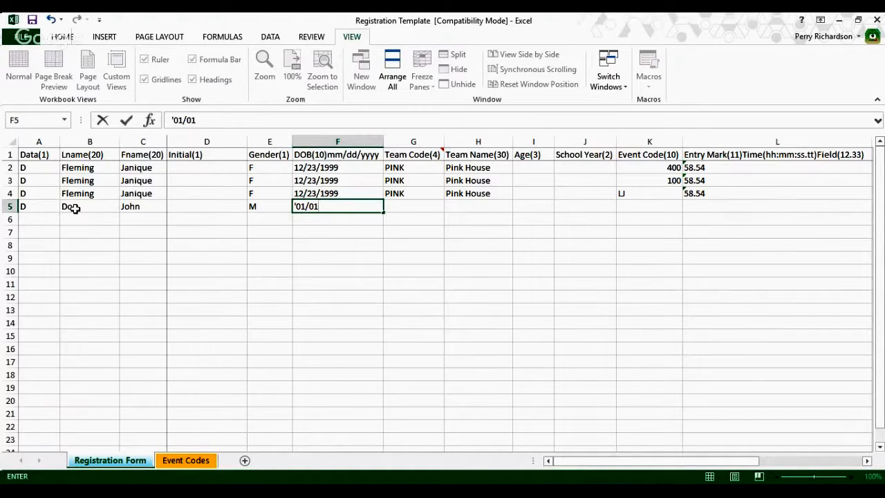
pyautogui.write('/2001')
pyautogui.press('Tab')
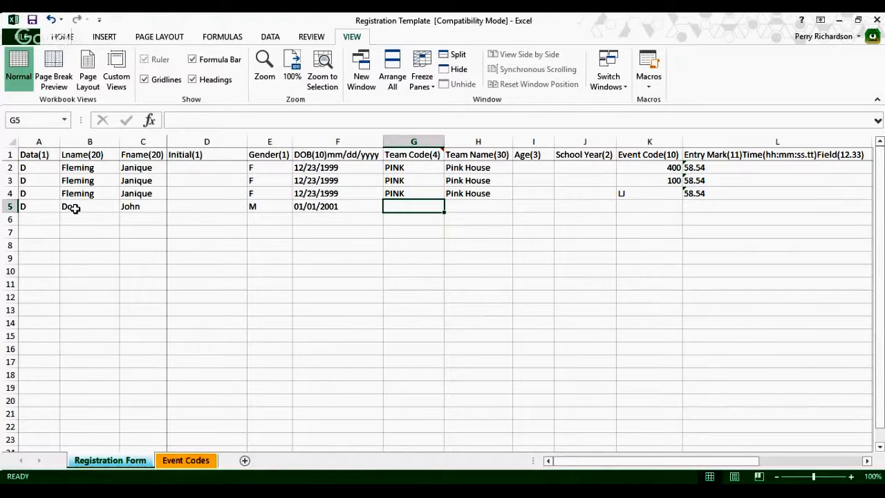
# Step: Set the athlete's team code in G5 to Yelo and the team name in H5 to Yellow House
pyautogui.write('Yelo')
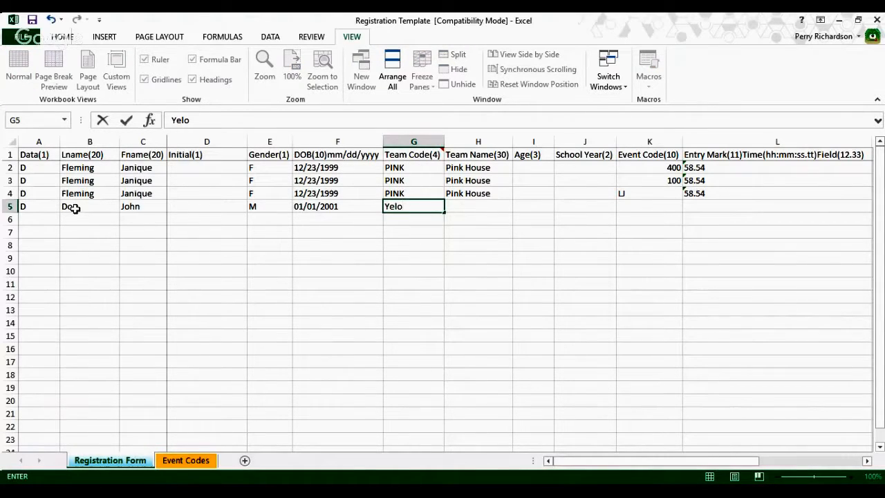
pyautogui.press('Tab')
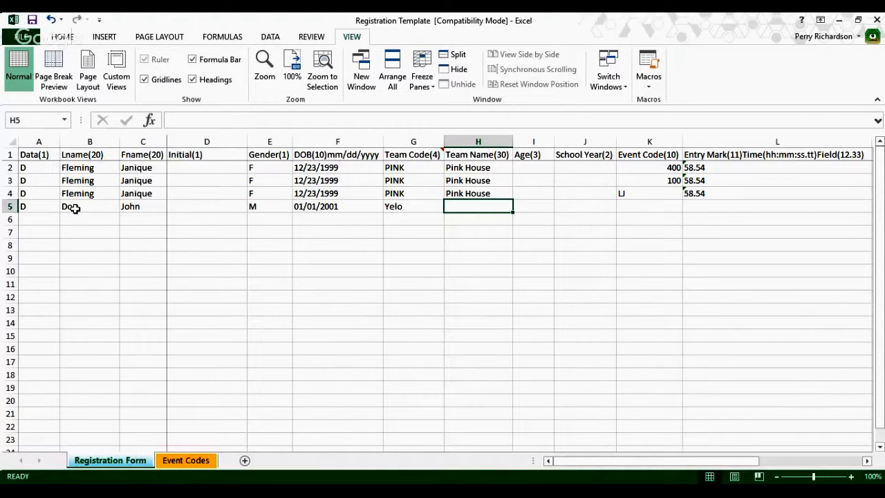
pyautogui.write('Yellow house')
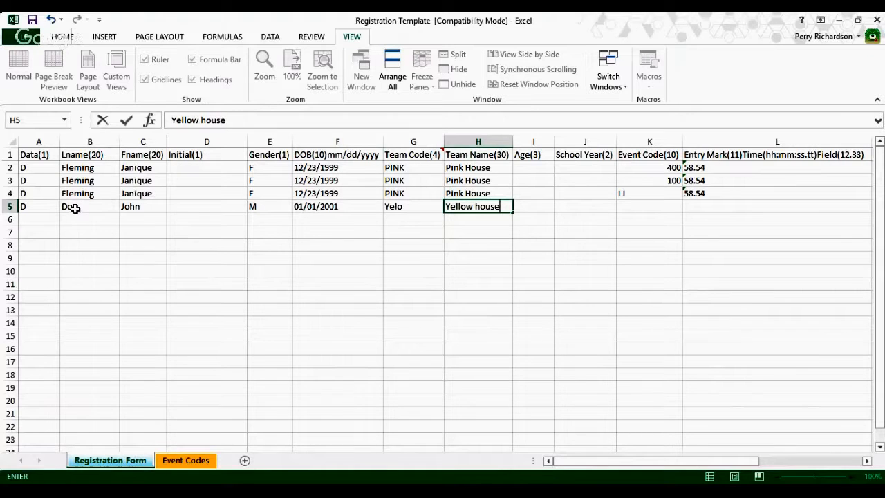
pyautogui.click(479, 209)
pyautogui.press('BackSpace')
pyautogui.write('H')
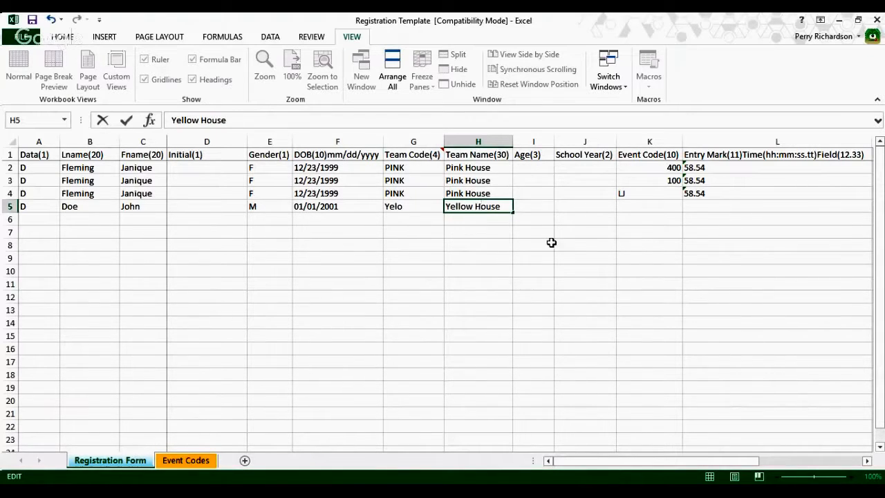
pyautogui.press('Tab')
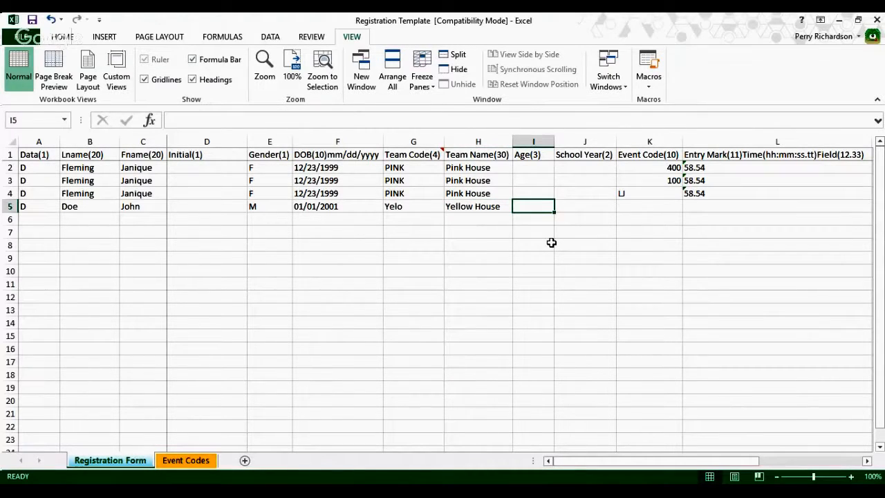
# Step: Leave Age and School Year blank in row 5 and set the event code in K5 to 200
pyautogui.press('Tab')
pyautogui.press('Tab')
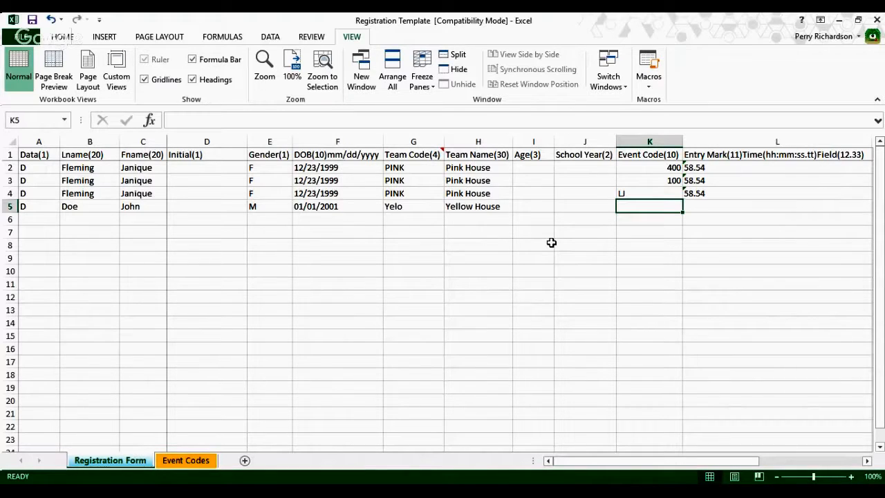
pyautogui.write('200')
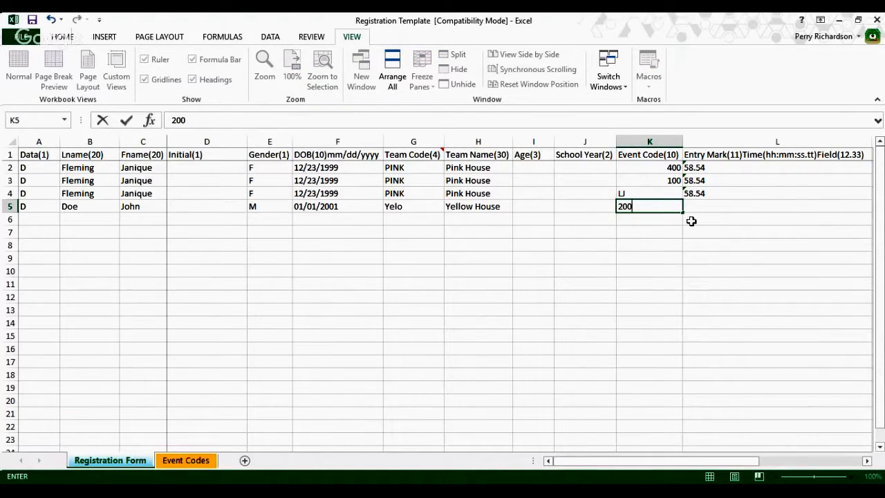
pyautogui.click(694, 208)
# Step: Clear the copied entry marks from L3 and L4
pyautogui.click(690, 185)
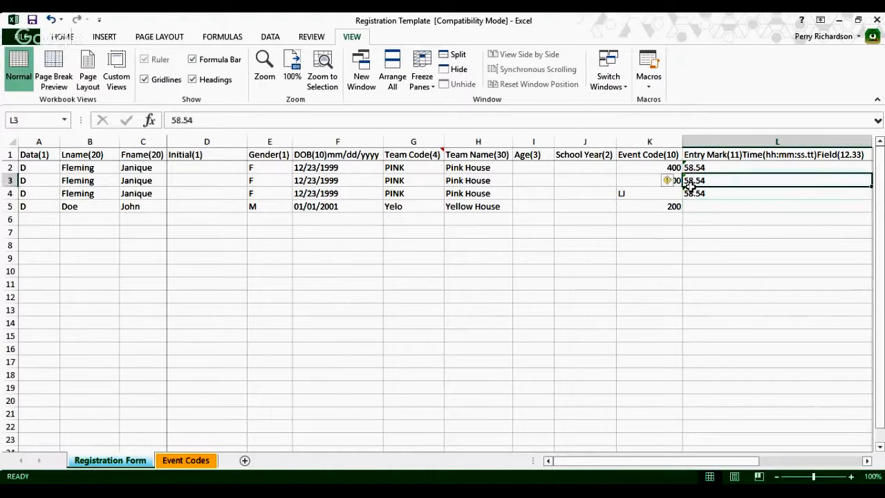
pyautogui.moveTo(690, 185); pyautogui.dragTo(694, 199)
pyautogui.press('Delete')
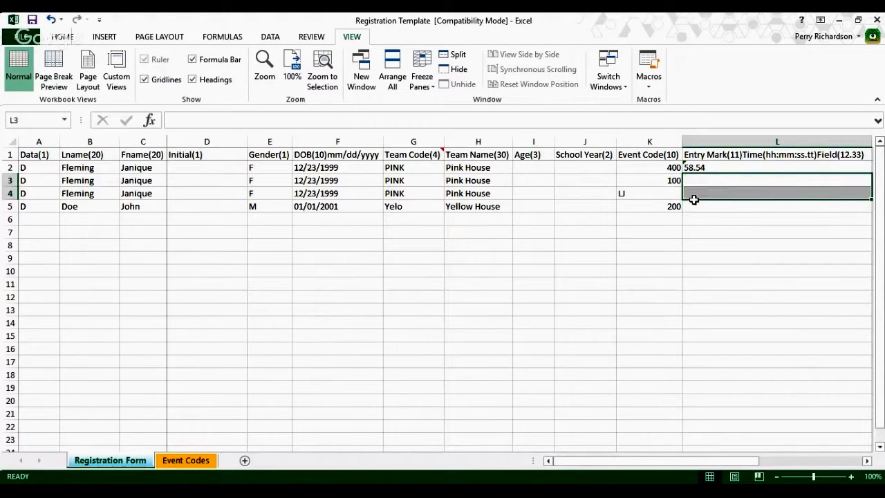
# Step: Leave the entry mark blank in row 5, and set Event Measure to M and Declaration to D
pyautogui.click(702, 215)
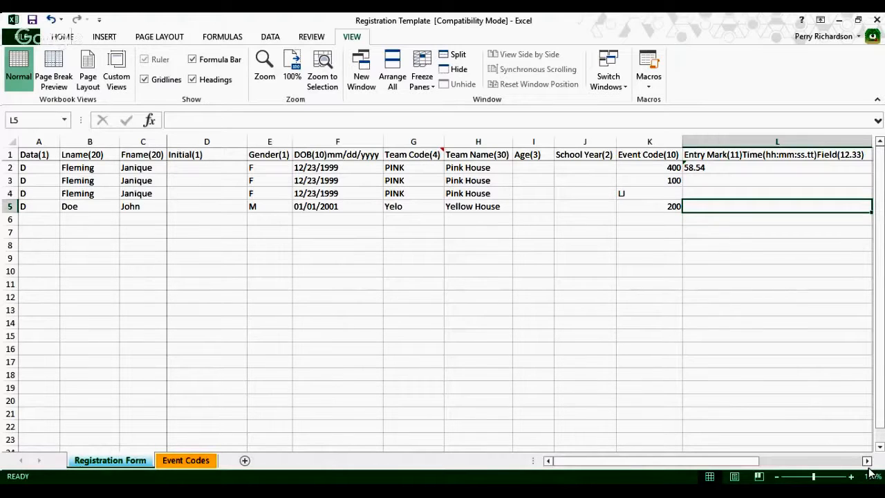
pyautogui.hscroll(1, 870, 471)
pyautogui.hscroll(3, 869, 471)
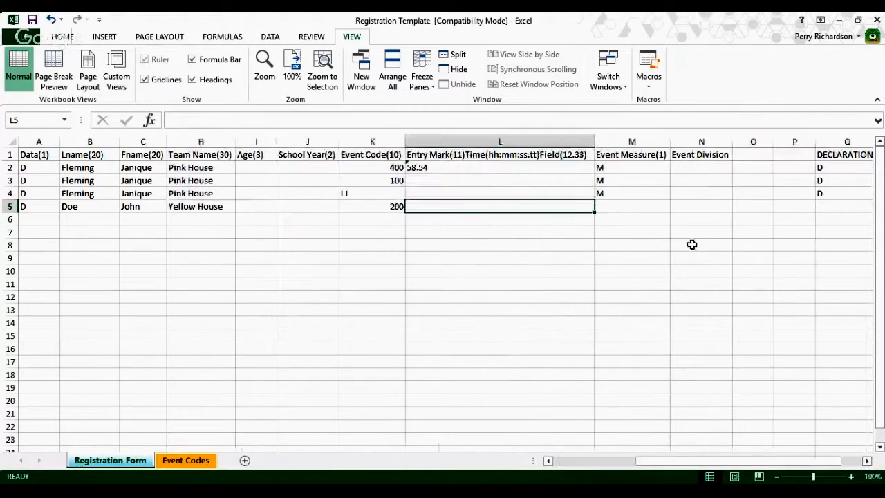
pyautogui.click(605, 213)
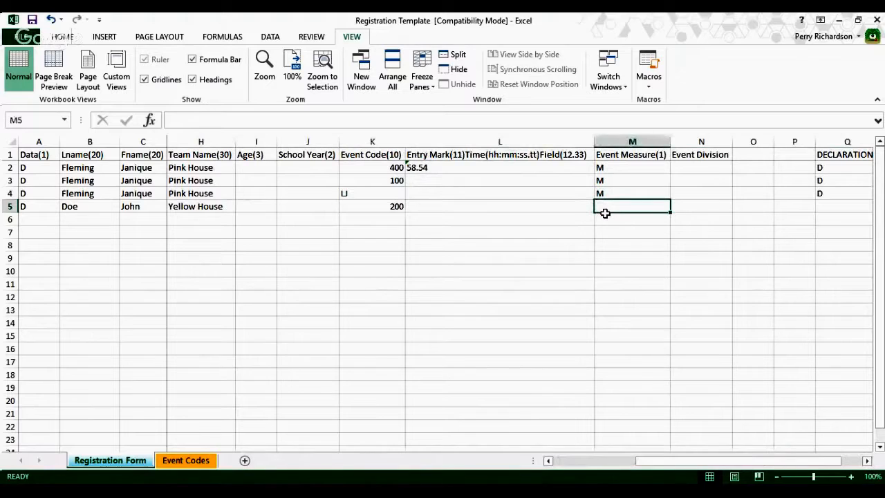
pyautogui.write('M')
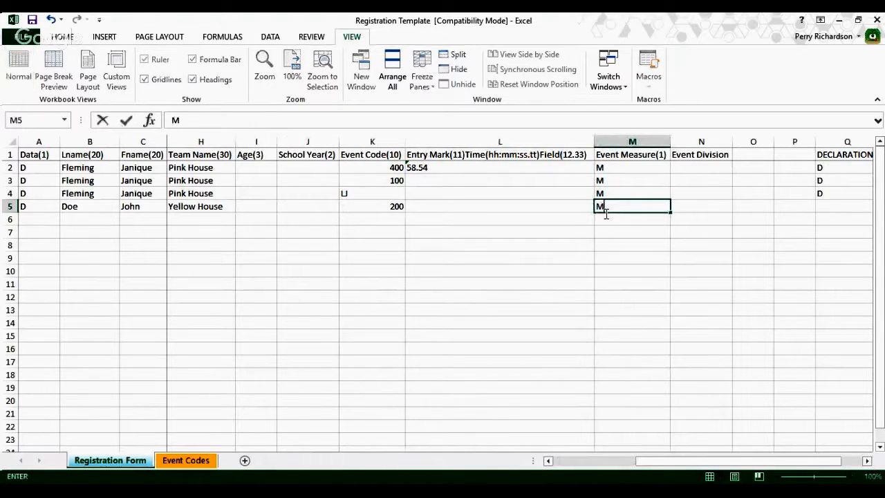
pyautogui.click(824, 212)
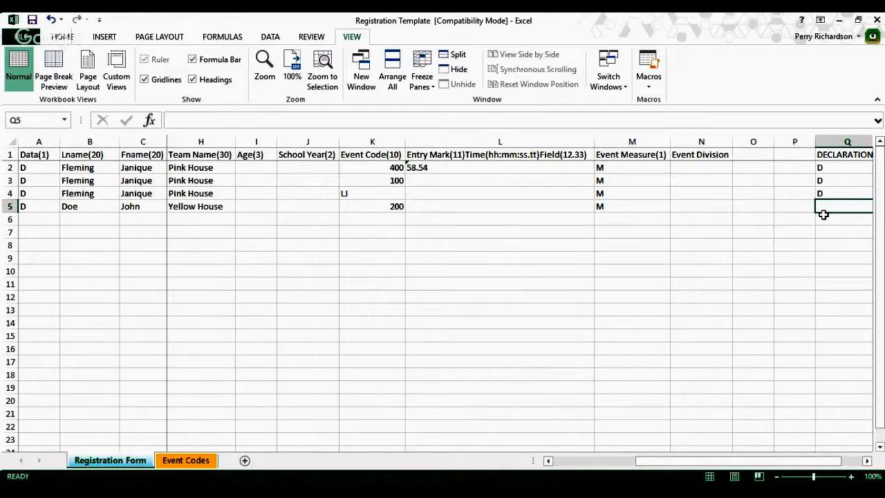
pyautogui.write('D')
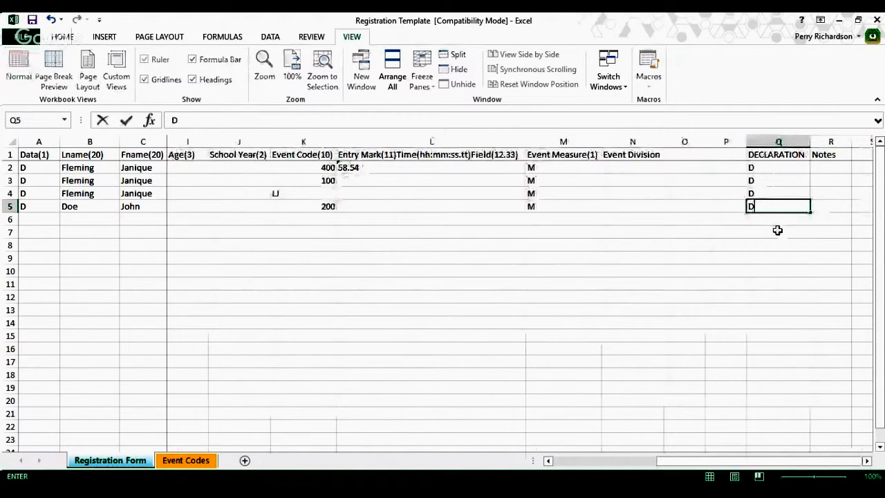
pyautogui.press('Return')
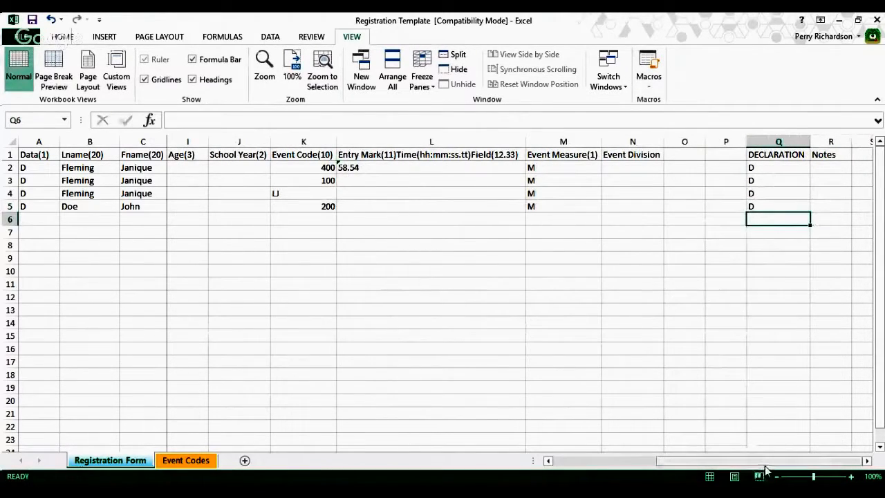
# Step: Copy the athlete's whole entry in row 5 into rows 6 to 8
pyautogui.moveTo(763, 466); pyautogui.dragTo(659, 470)
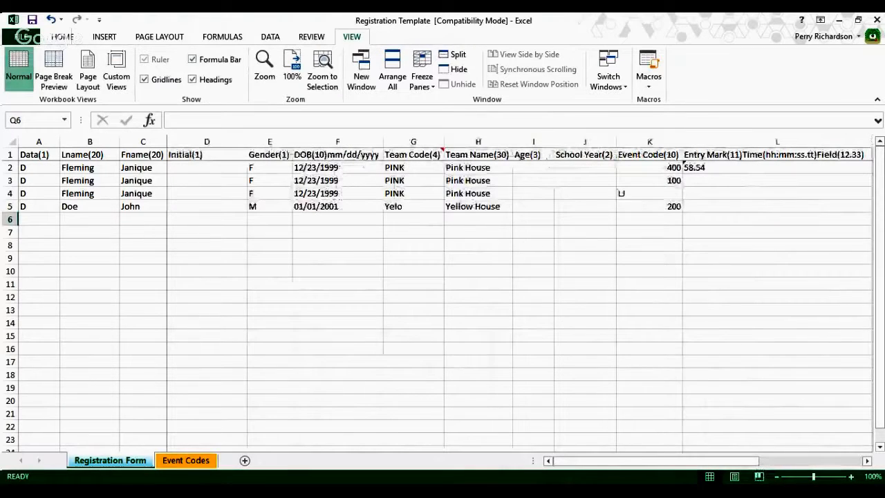
pyautogui.click(6, 212)
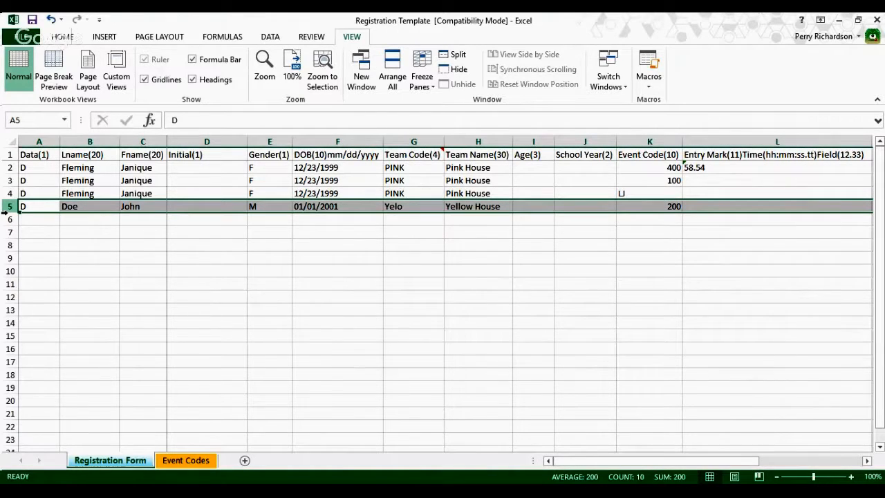
pyautogui.hotkey('ctrl', 'c')
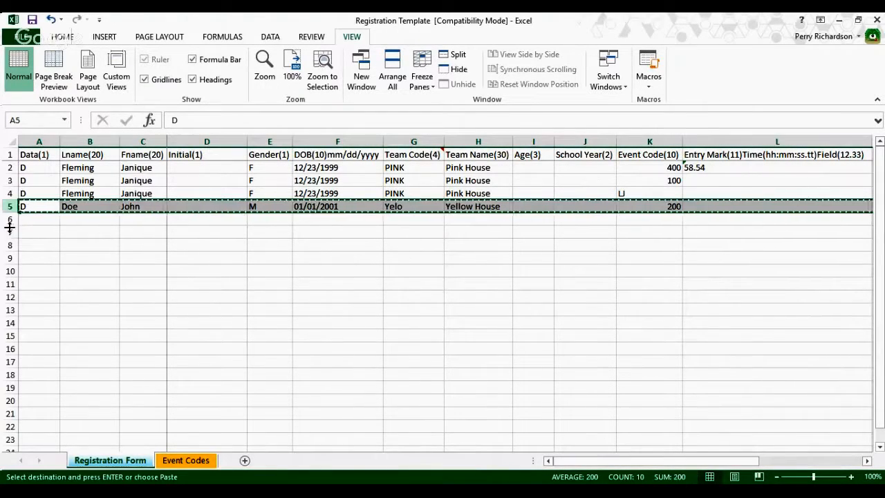
pyautogui.moveTo(6, 225); pyautogui.dragTo(8, 247)
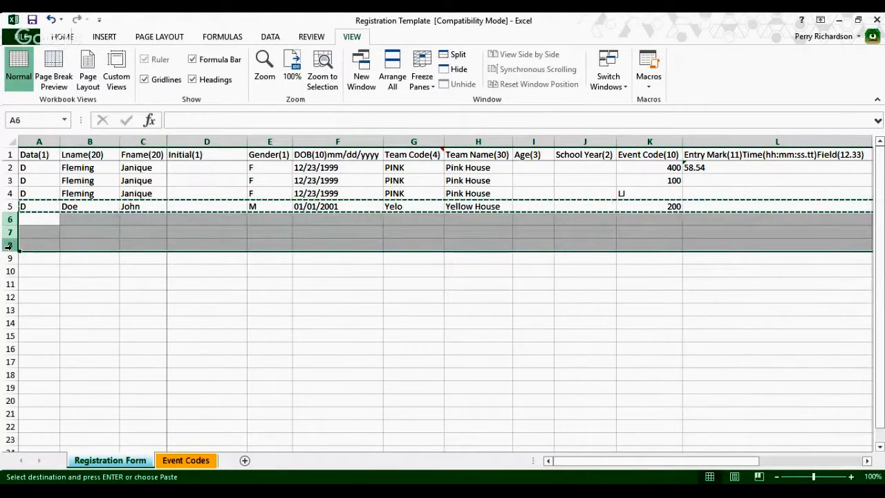
pyautogui.hotkey('ctrl', 'v')
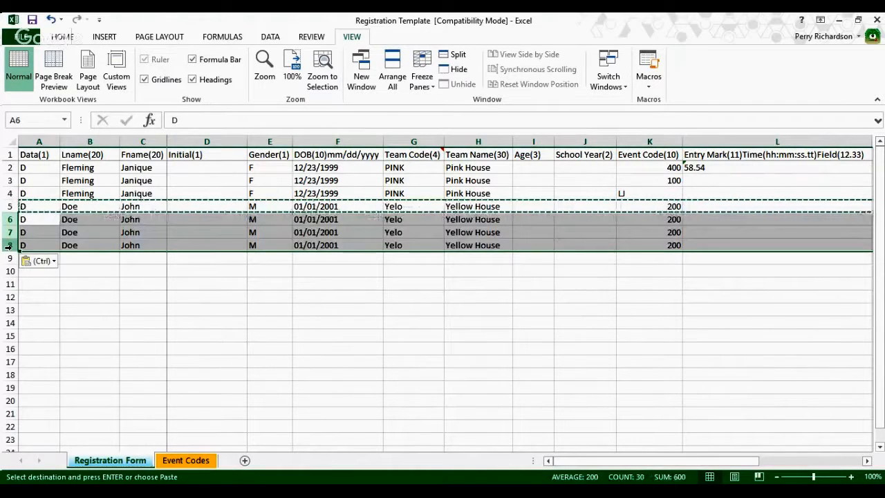
# Step: Set the copied entries' event codes to 100 in K6, 400 in K7 and HJ in K8
pyautogui.click(672, 220)
pyautogui.write('100')
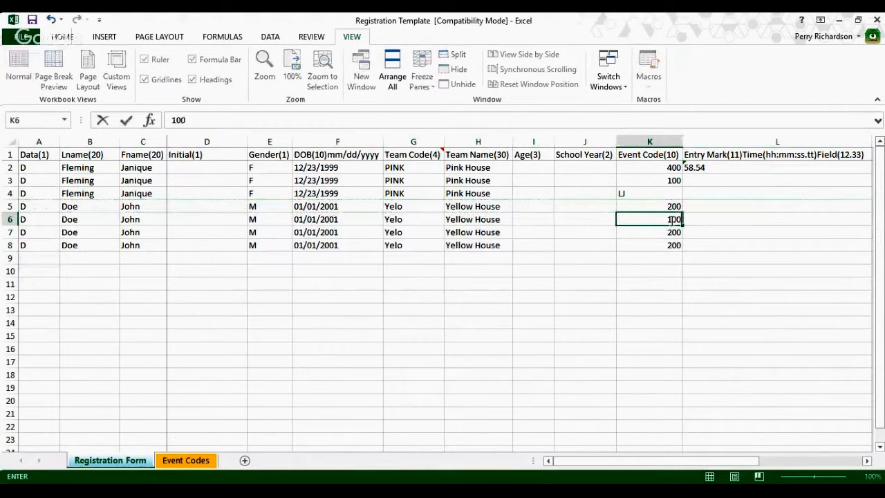
pyautogui.click(665, 239)
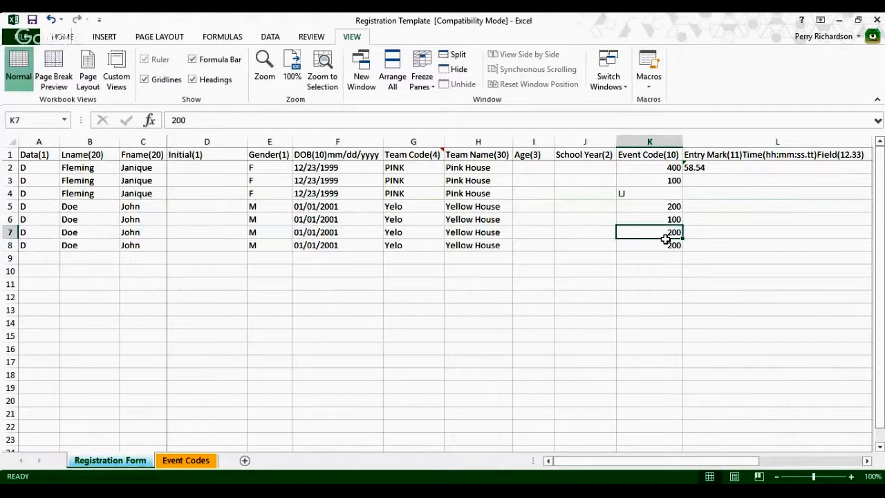
pyautogui.write('400')
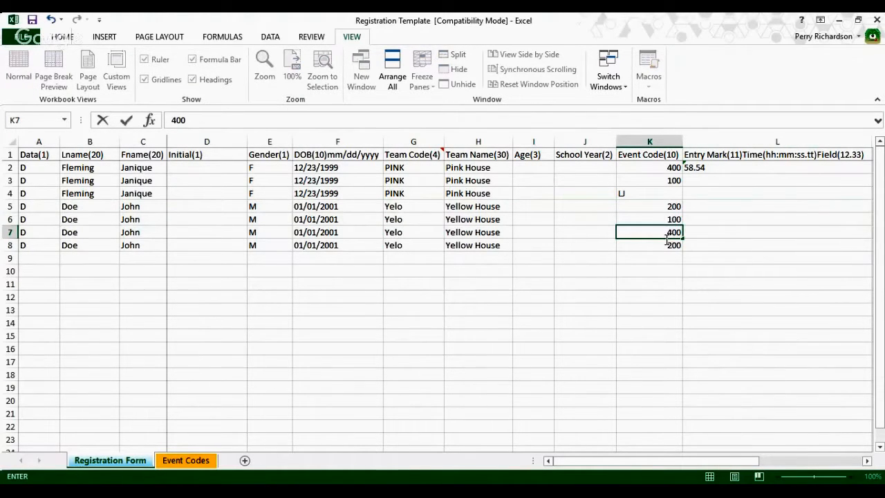
pyautogui.press('Return')
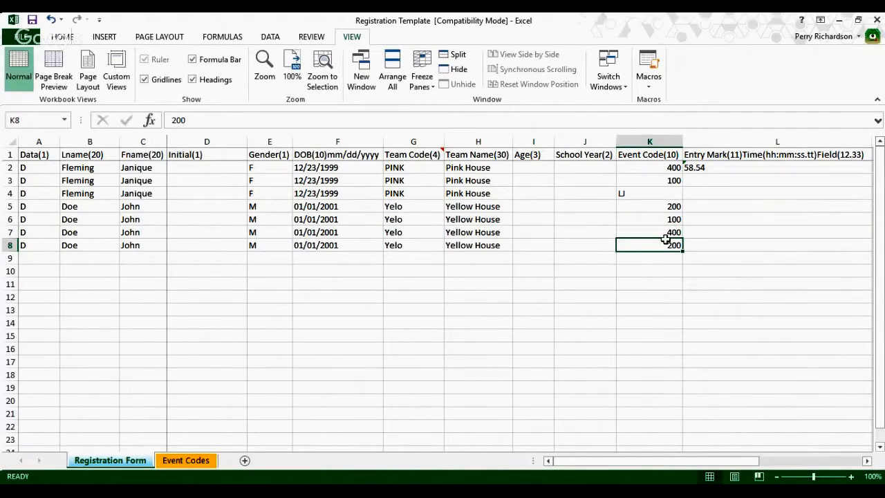
pyautogui.write('HJ')
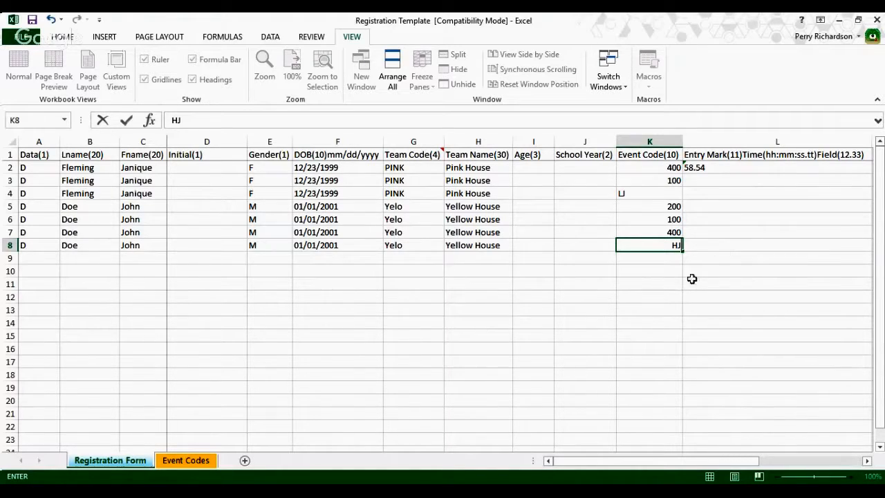
# Step: Commit the event code HJ in K8 and inspect the date of birth stored as text in F8
pyautogui.click(726, 250)
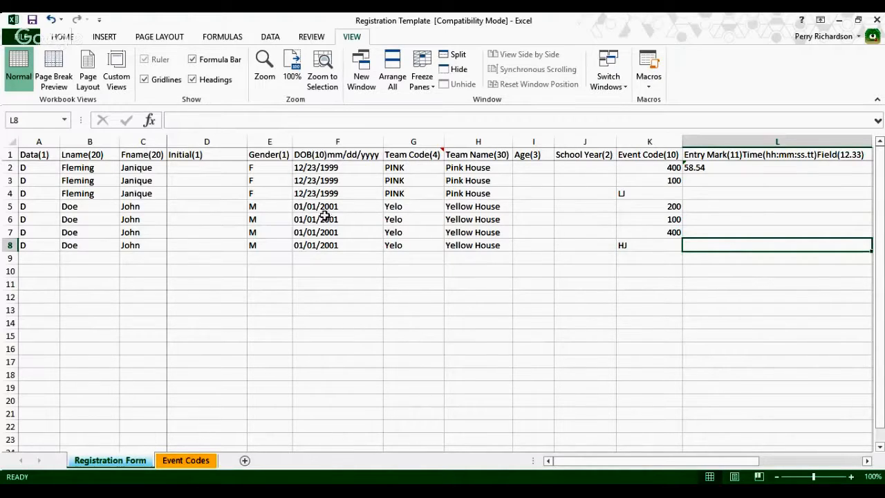
pyautogui.click(308, 249)
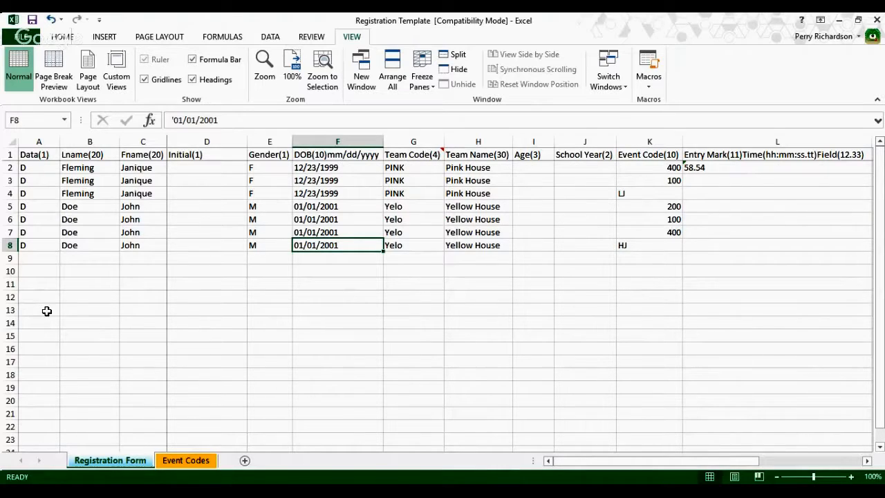
# Step: Start row 9 with D in the Data column and the same athlete's last name preceded by a space in B9
pyautogui.click(24, 263)
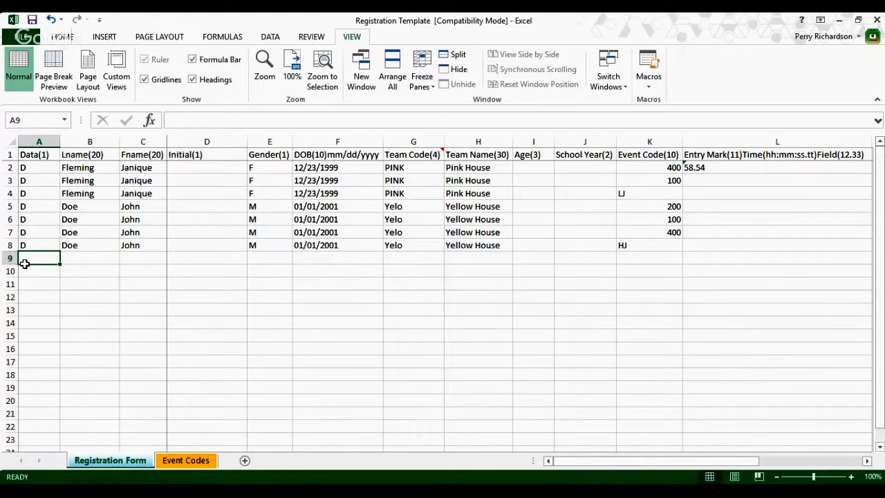
pyautogui.write('D')
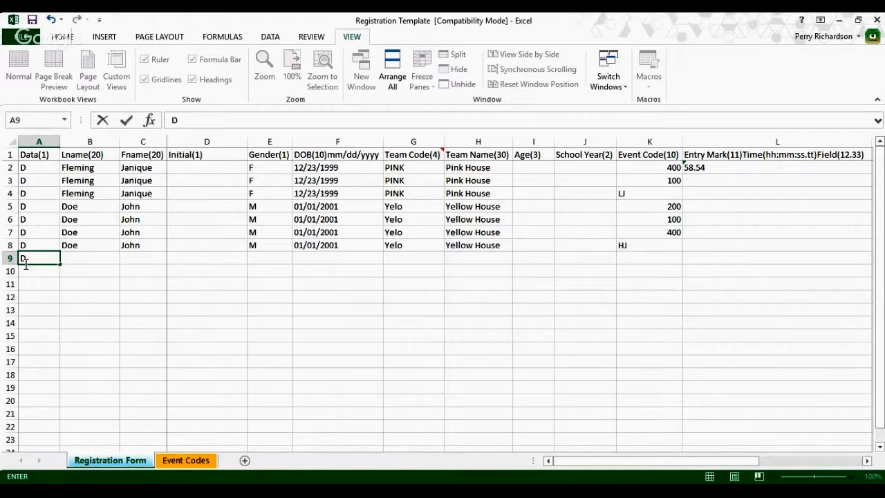
pyautogui.press('Tab')
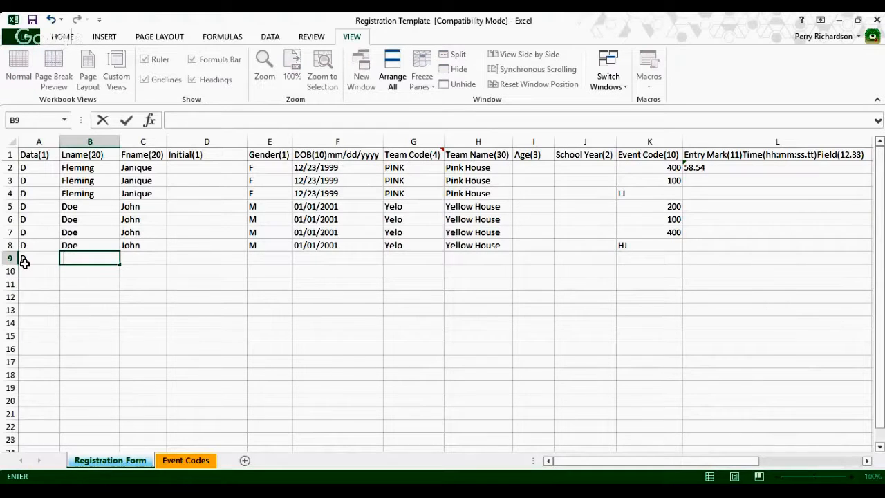
pyautogui.write('Doe')
pyautogui.press('Tab')
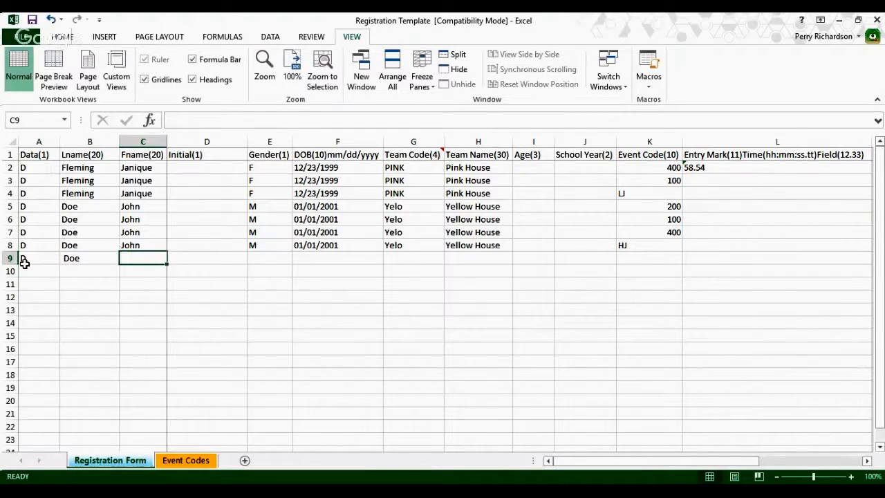
# Step: Enter the athlete's first name in C9 and select the last name in B9 to inspect its leading space
pyautogui.write('JOhn')
pyautogui.press('BackSpace')
pyautogui.press('BackSpace')
pyautogui.press('BackSpace')
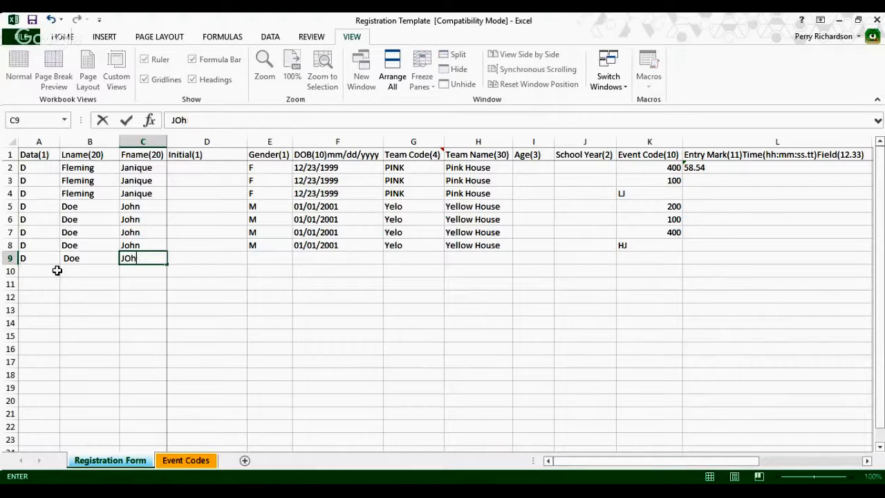
pyautogui.write('ohn')
pyautogui.press('Tab')
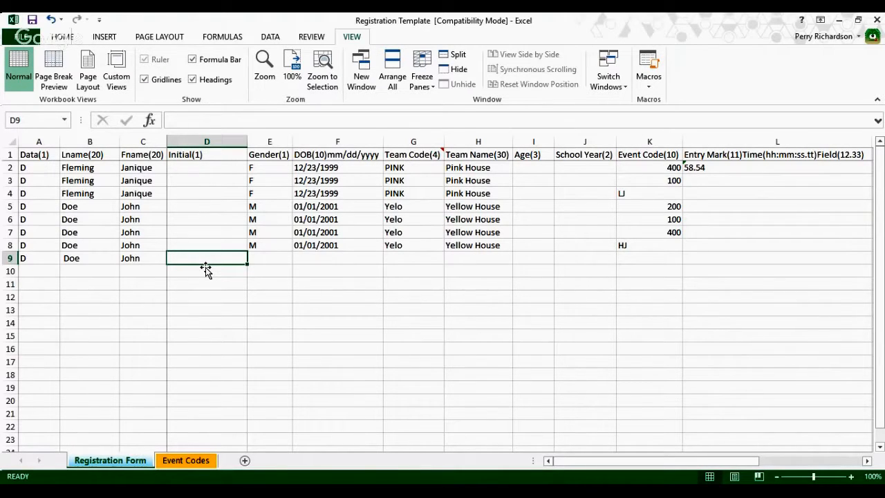
pyautogui.click(81, 261)
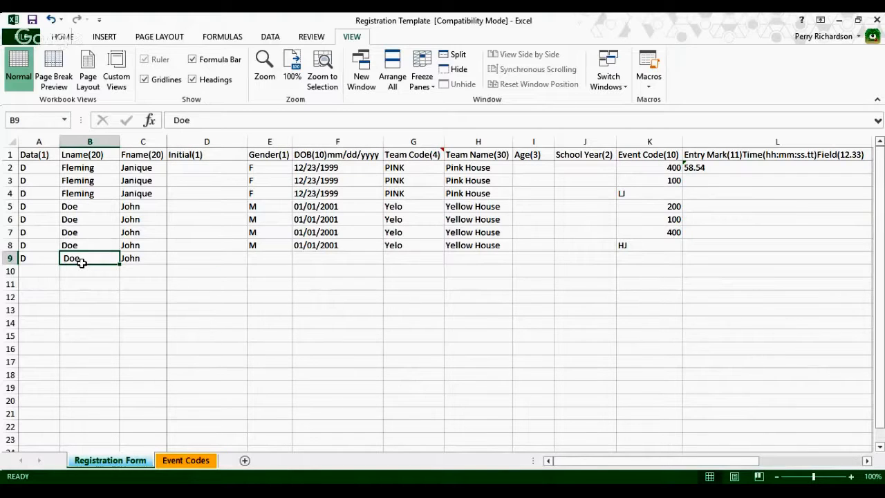